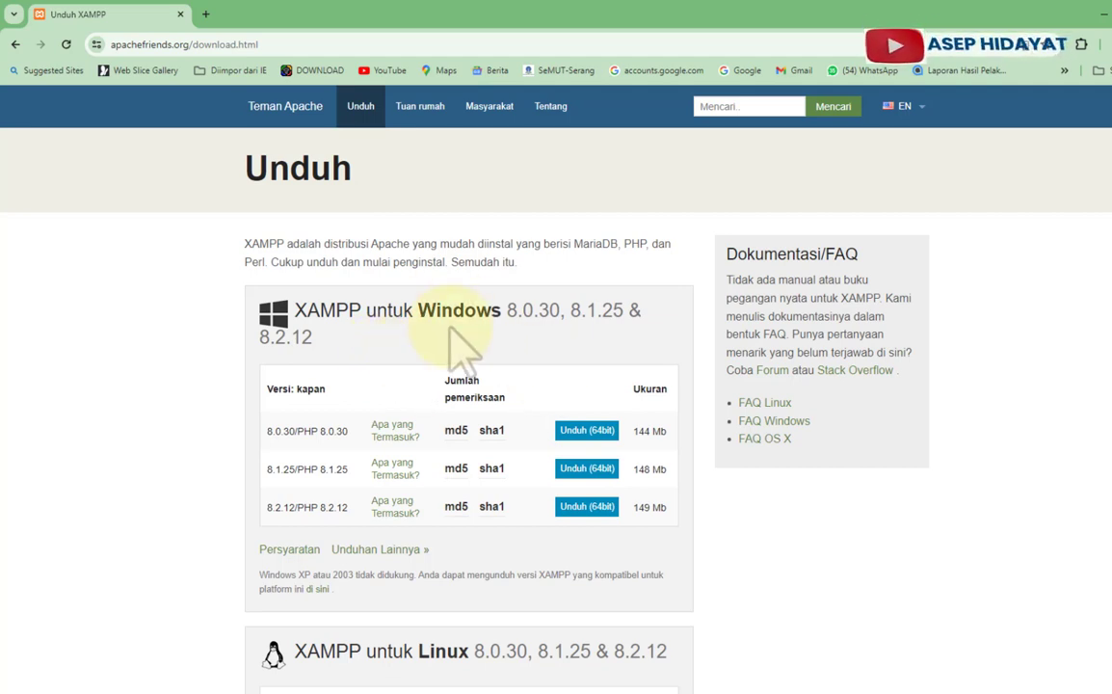
# - Save the 64-bit XAMPP 8.2.12 Windows installer into the Website folder on DATA (G:)
pyautogui.scroll(-3, 454, 345)
pyautogui.scroll(-2, 444, 388)
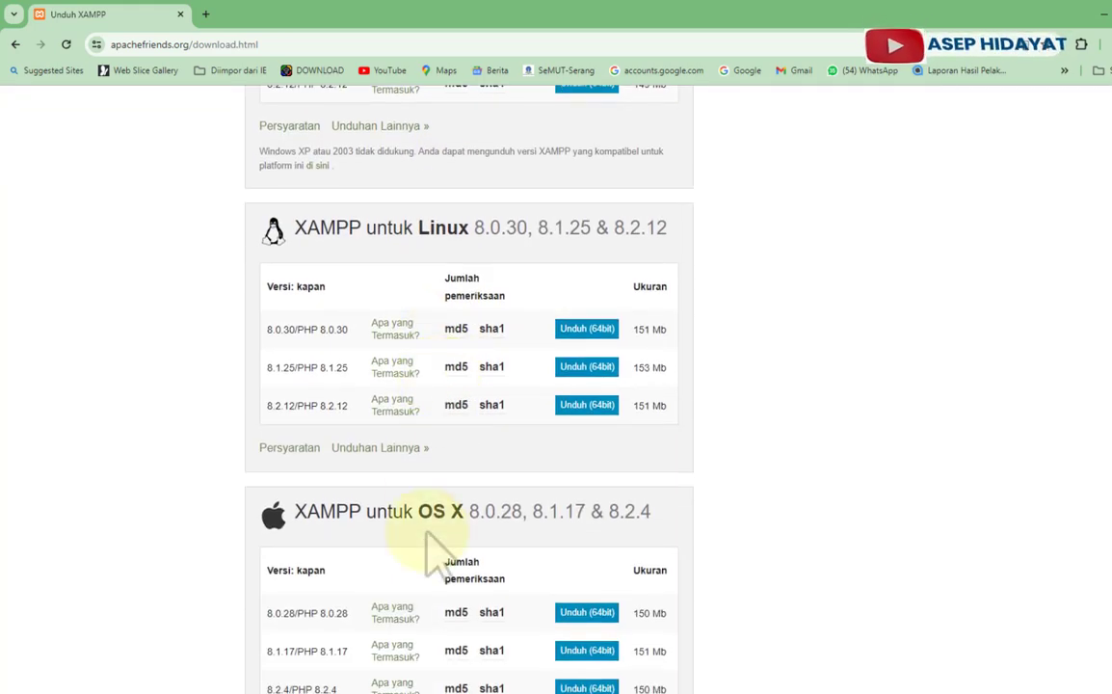
pyautogui.scroll(2, 441, 549)
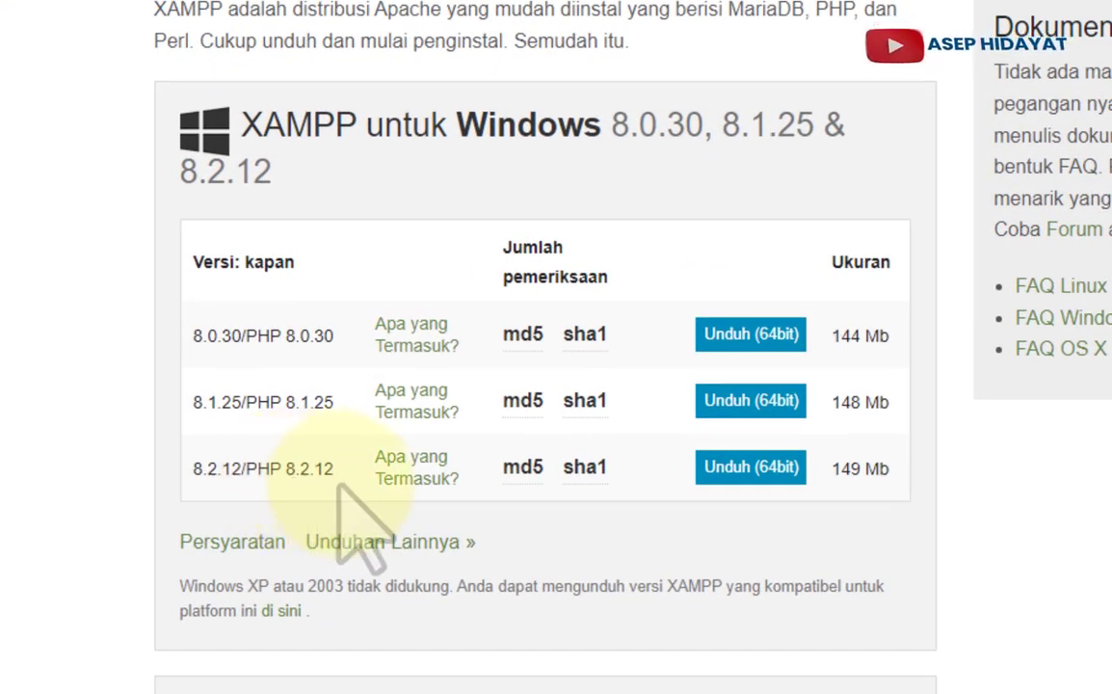
pyautogui.click(756, 468)
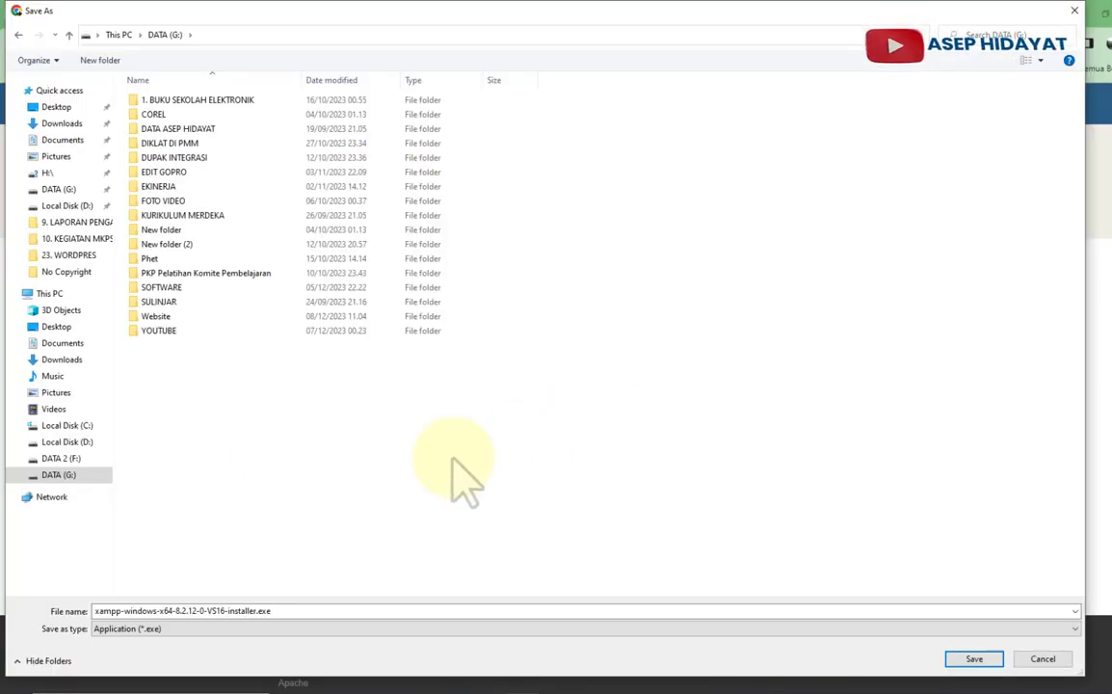
pyautogui.doubleClick(190, 316)
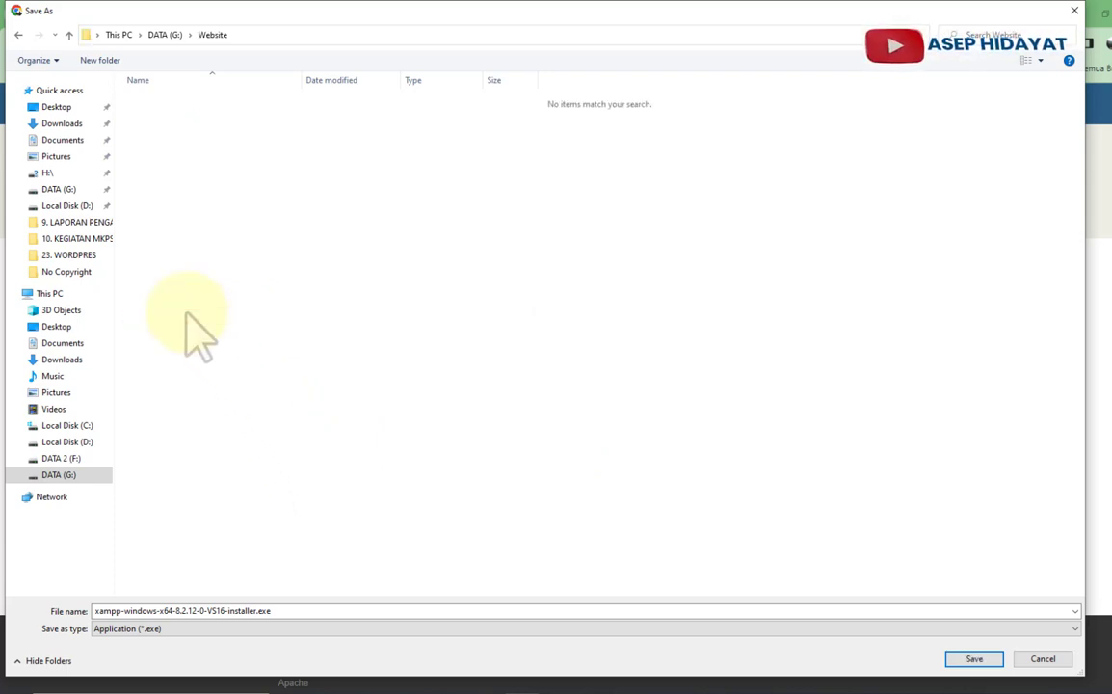
pyautogui.click(978, 659)
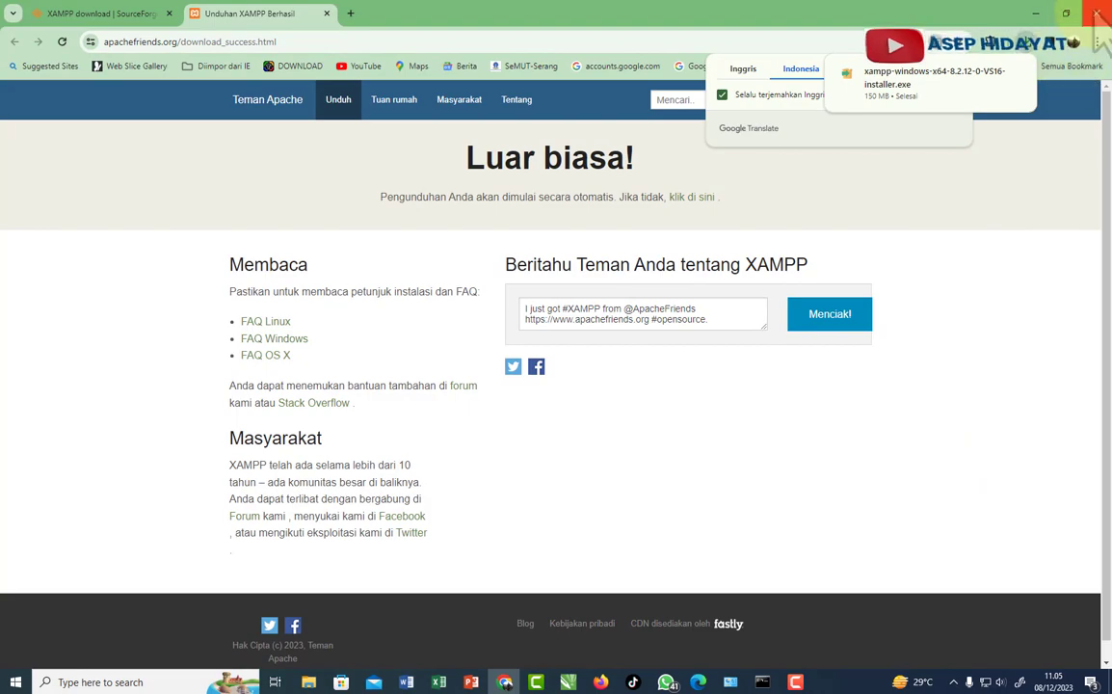
# - Close Chrome and run the XAMPP installer from G:\Website in File Explorer
pyautogui.click(1096, 14)
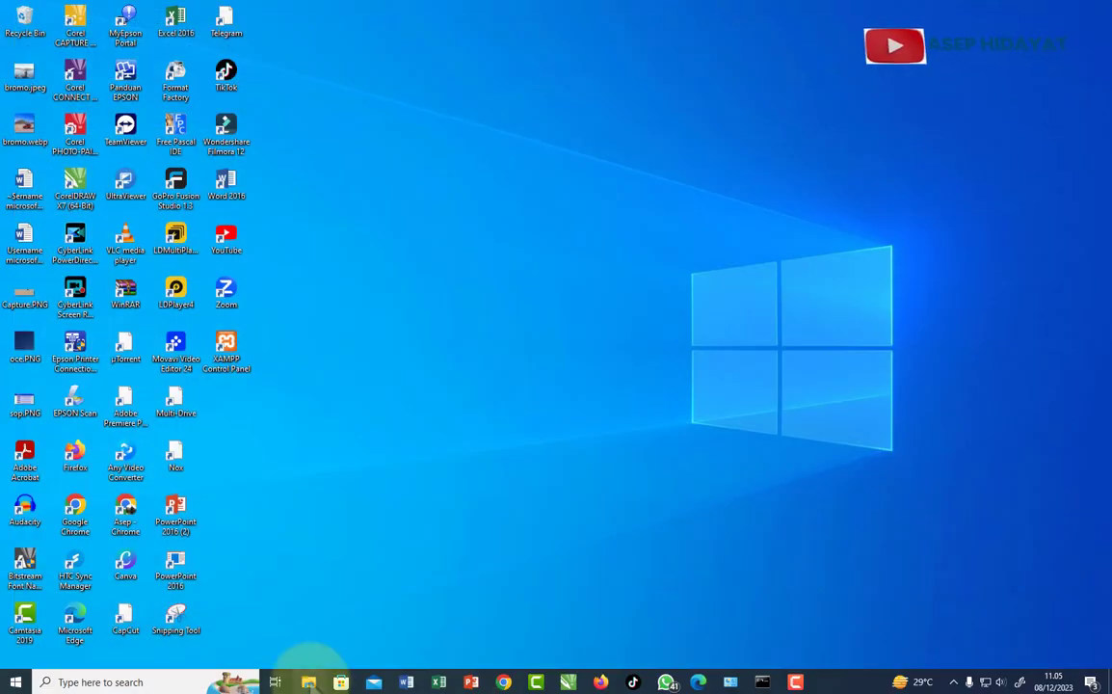
pyautogui.click(308, 683)
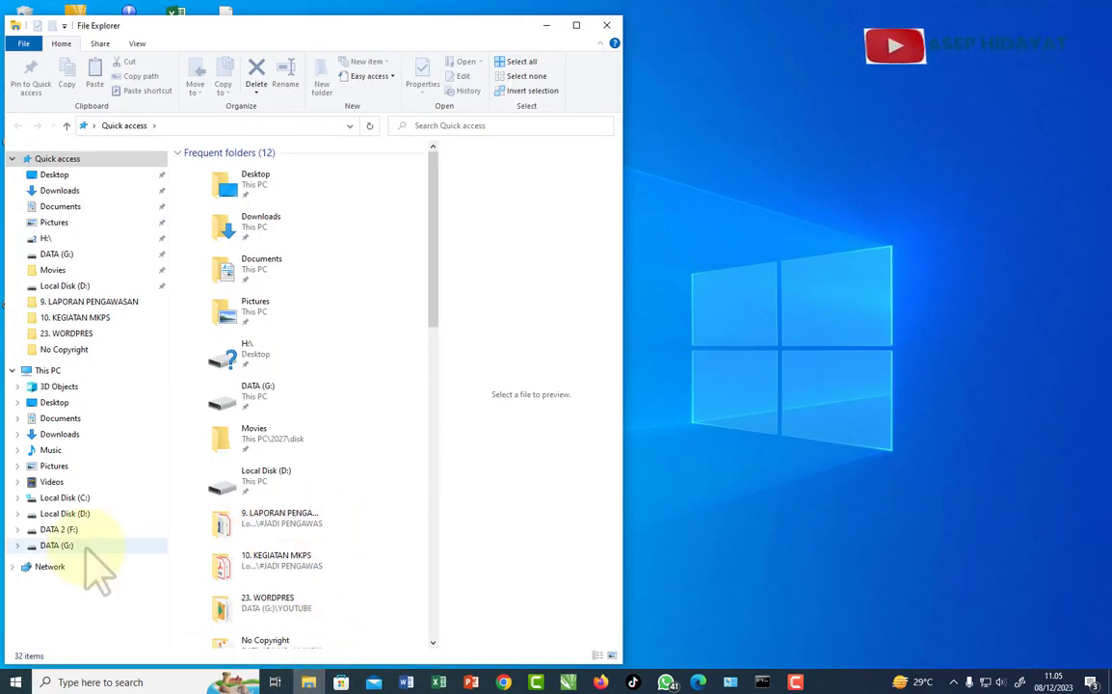
pyautogui.click(86, 550)
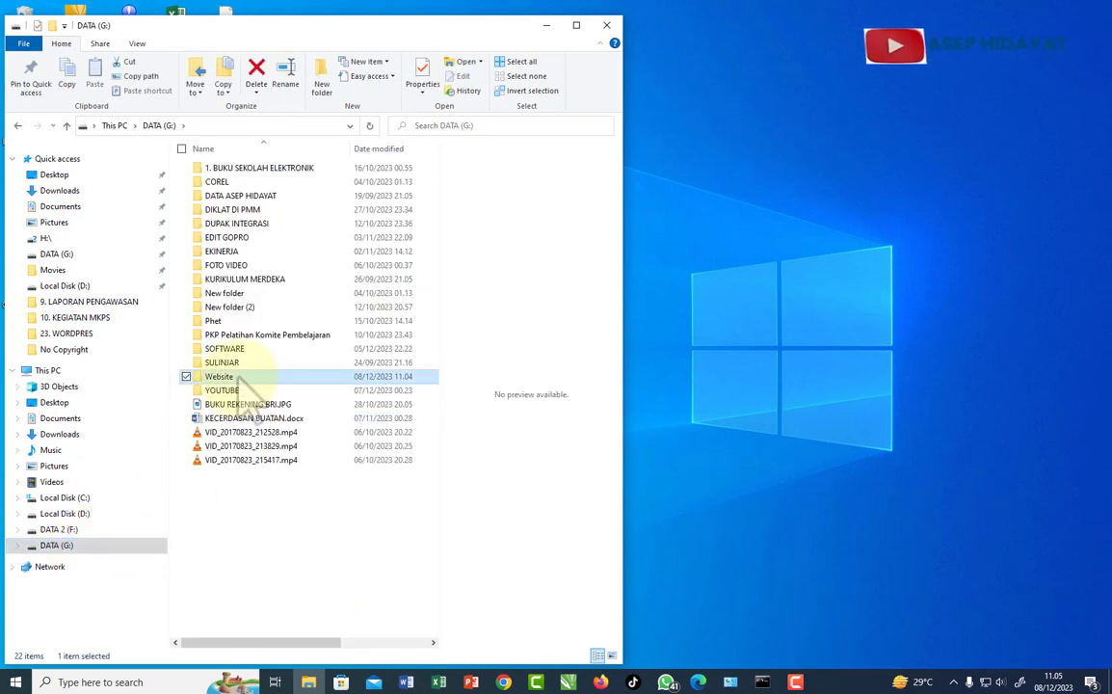
pyautogui.doubleClick(236, 377)
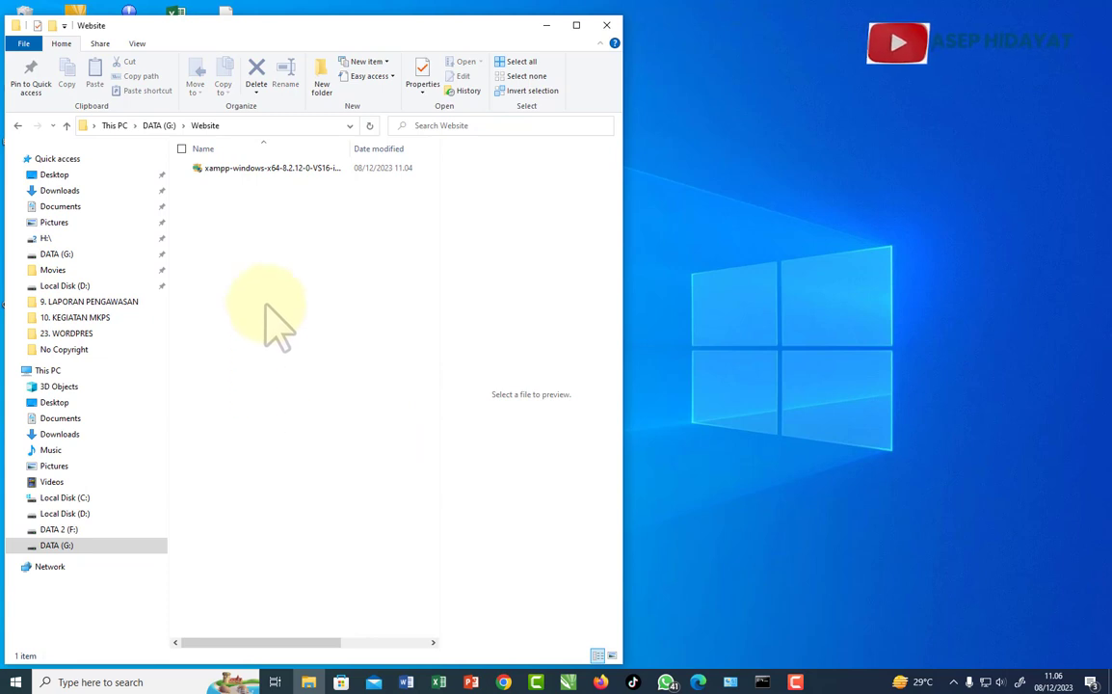
pyautogui.click(252, 189)
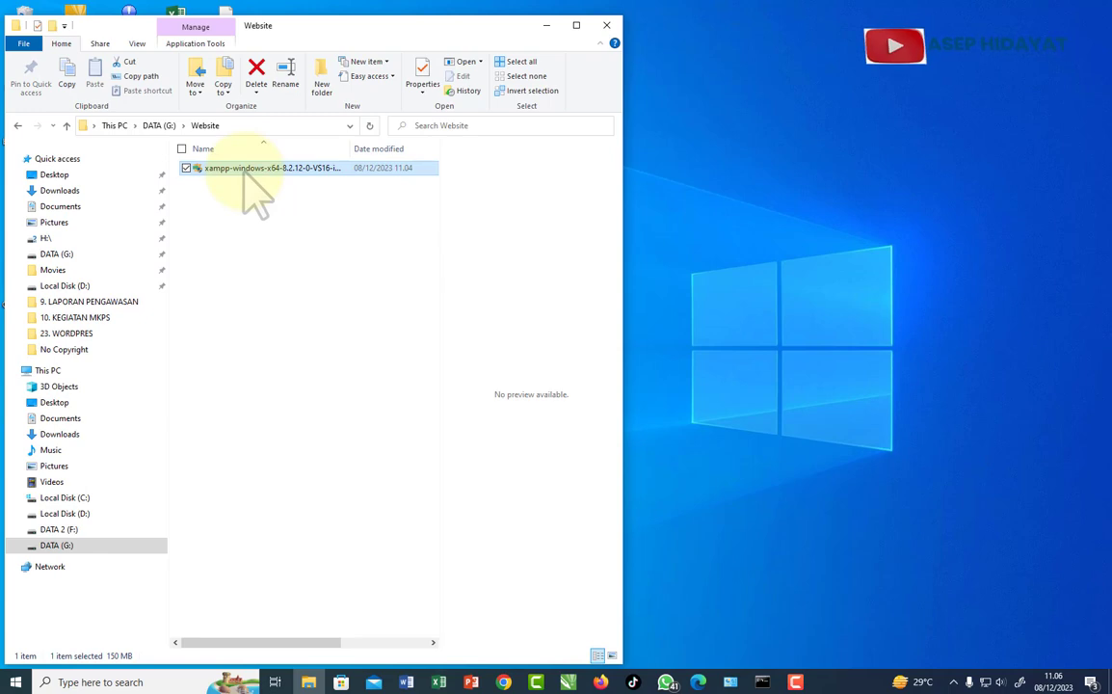
# - Dismiss the UAC warning and accept the default XAMPP components
pyautogui.click(547, 26)
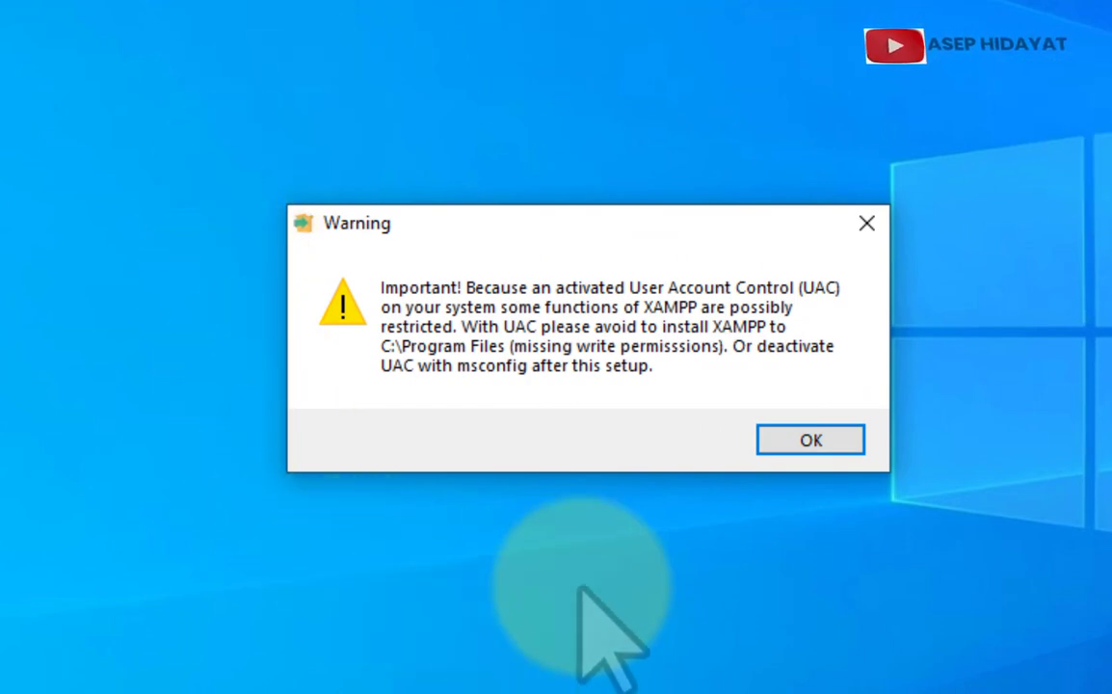
pyautogui.click(802, 443)
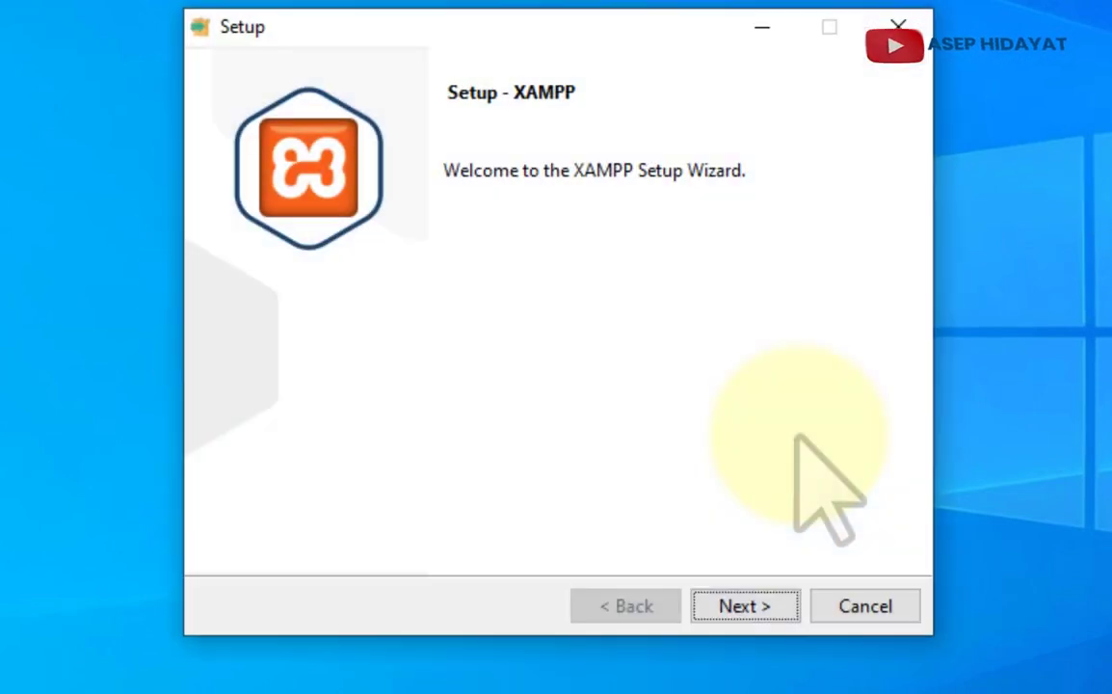
pyautogui.click(737, 617)
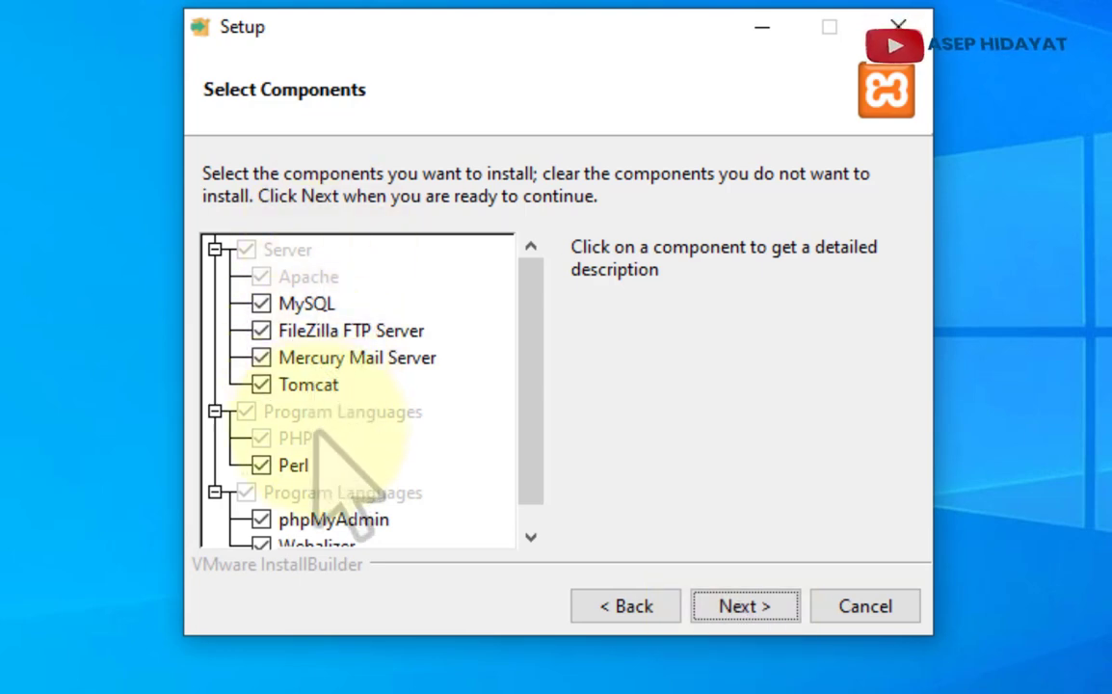
pyautogui.click(758, 607)
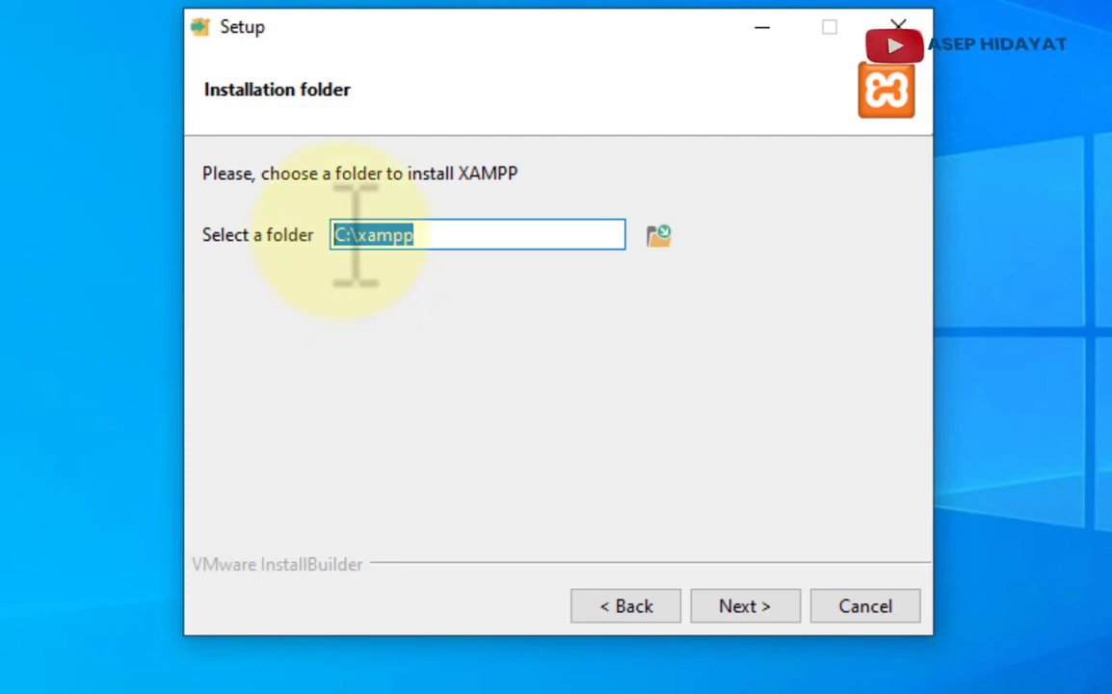
# - Set the install folder to G:\xampp, keep English, and start the installation
pyautogui.press('Home')
pyautogui.press('Delete')
pyautogui.write('G')
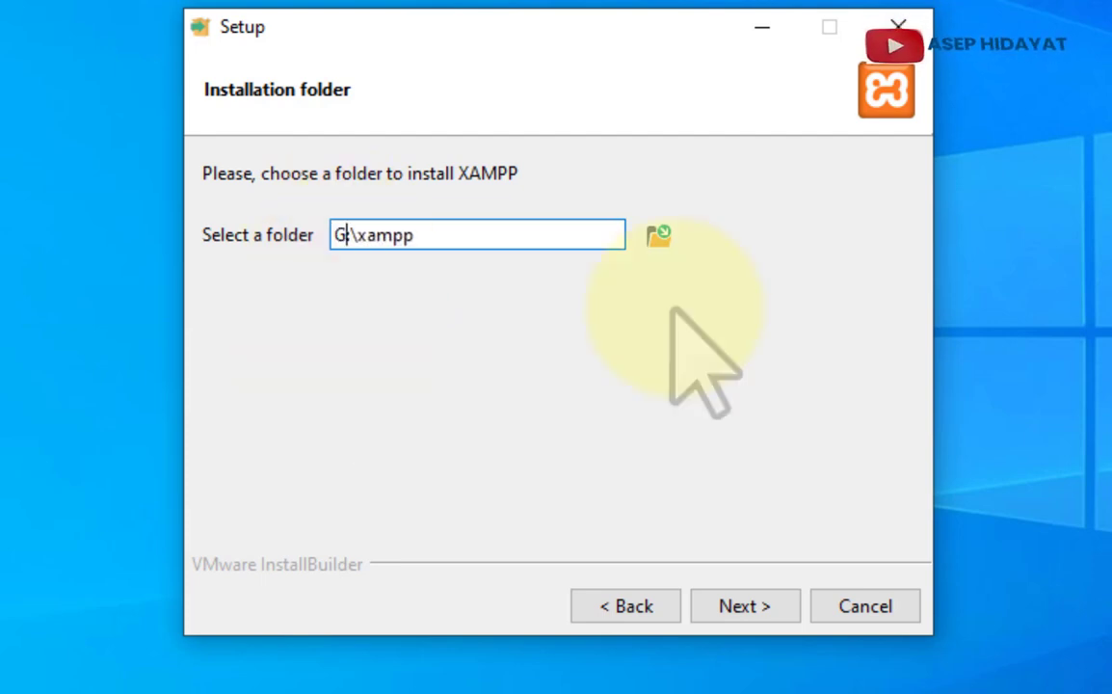
pyautogui.click(744, 613)
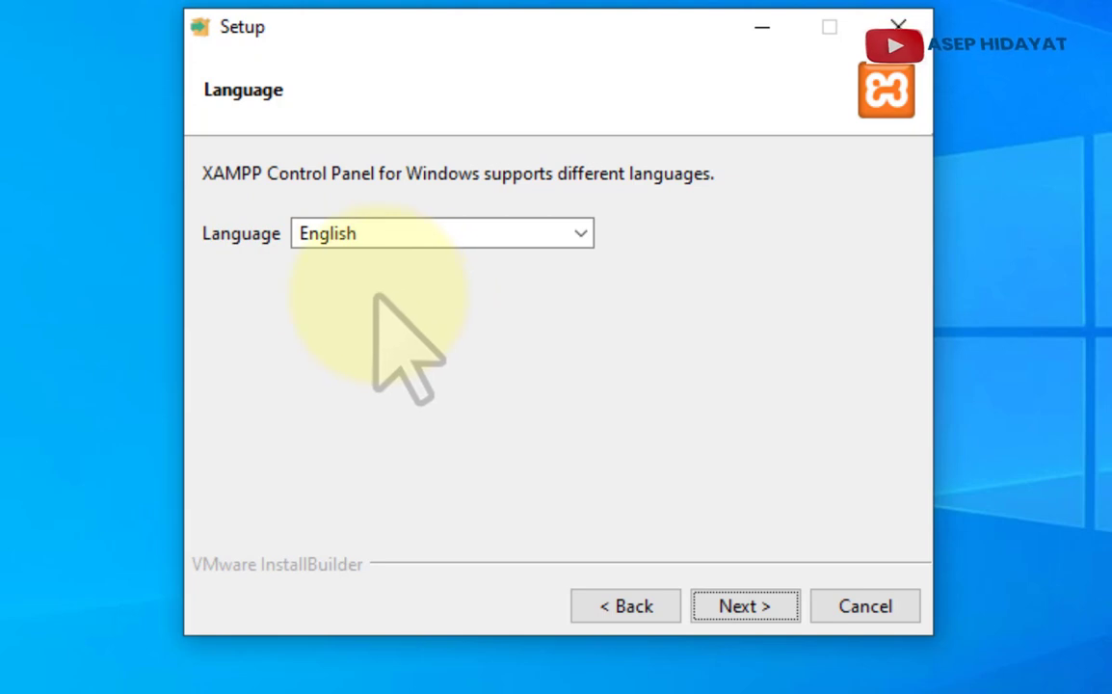
pyautogui.click(579, 234)
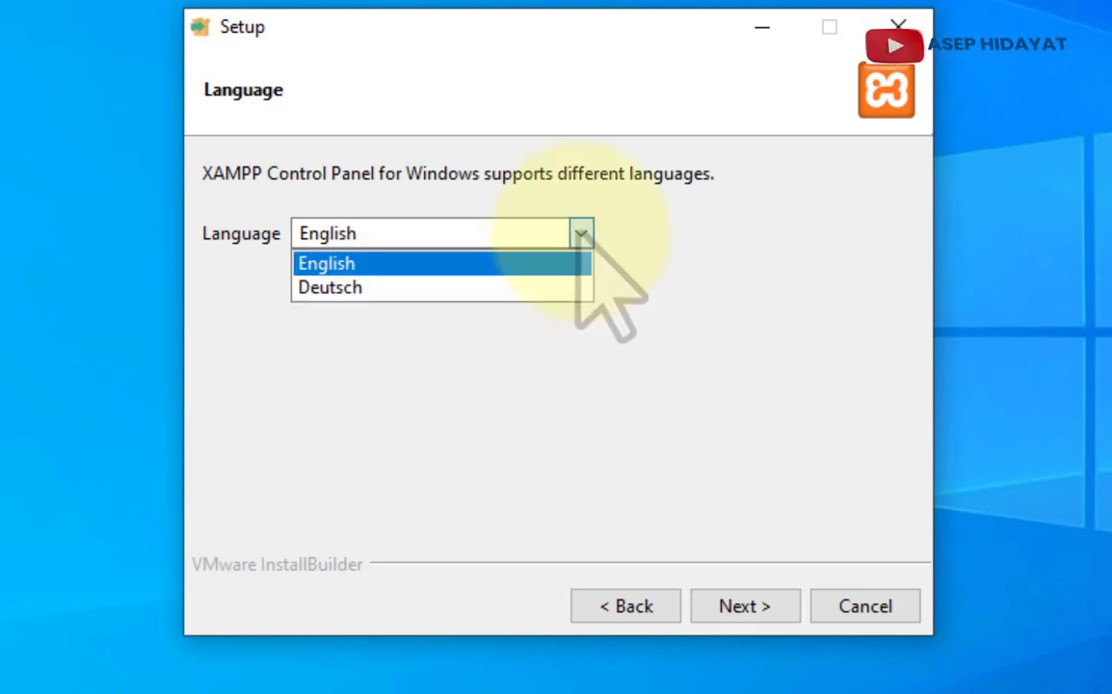
pyautogui.click(579, 236)
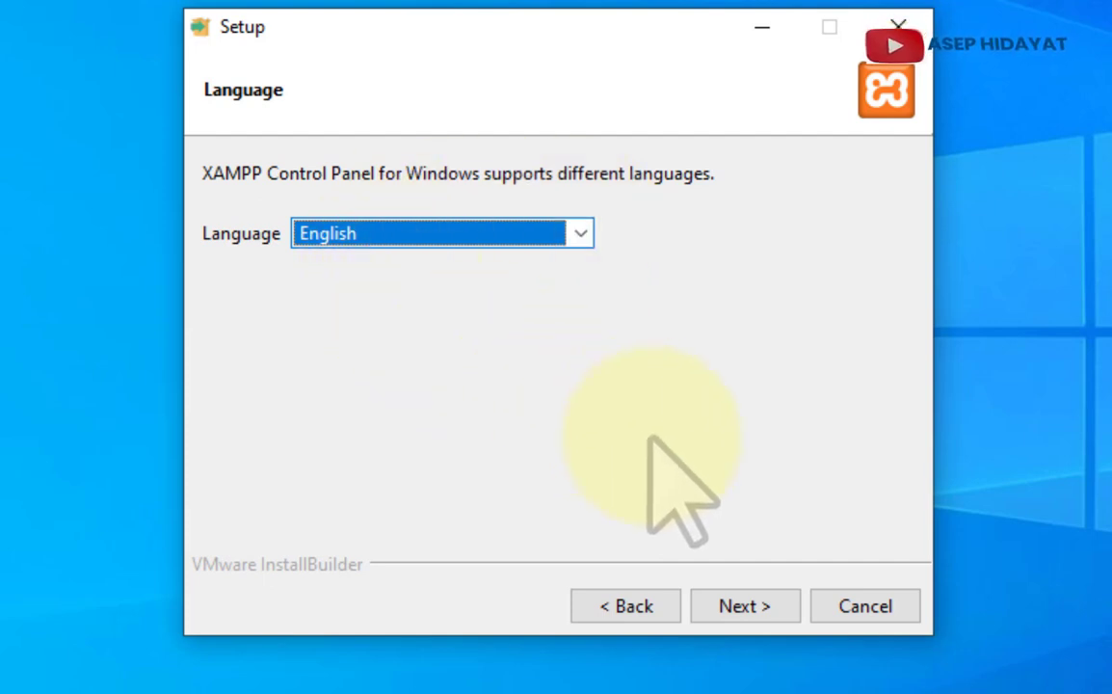
pyautogui.click(753, 617)
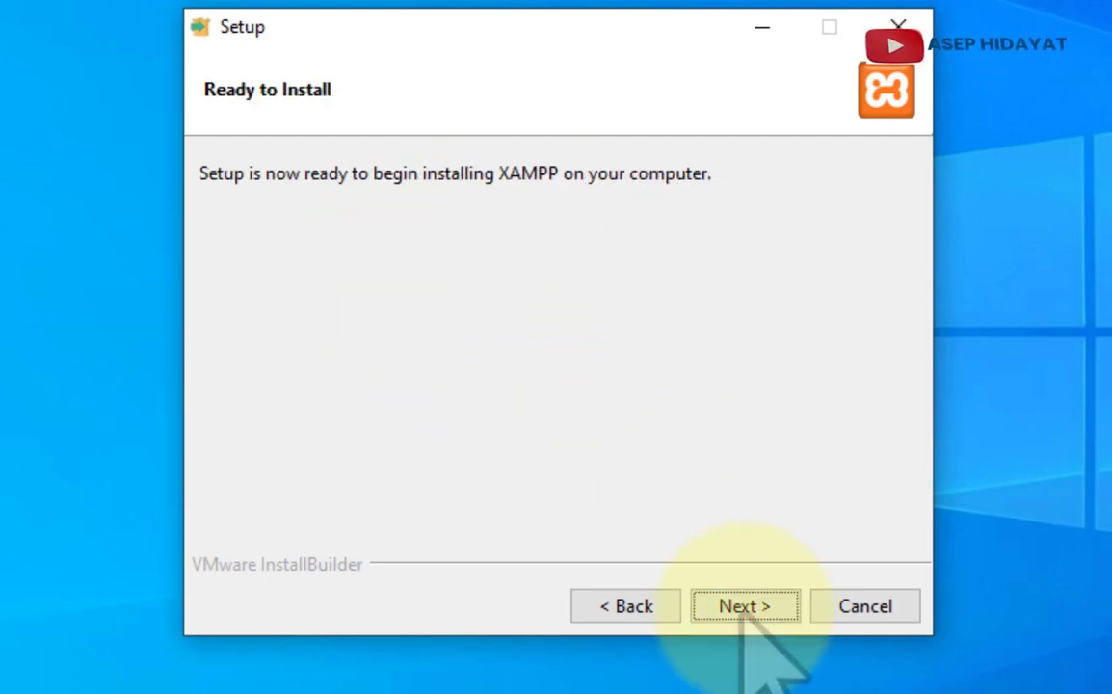
pyautogui.click(752, 617)
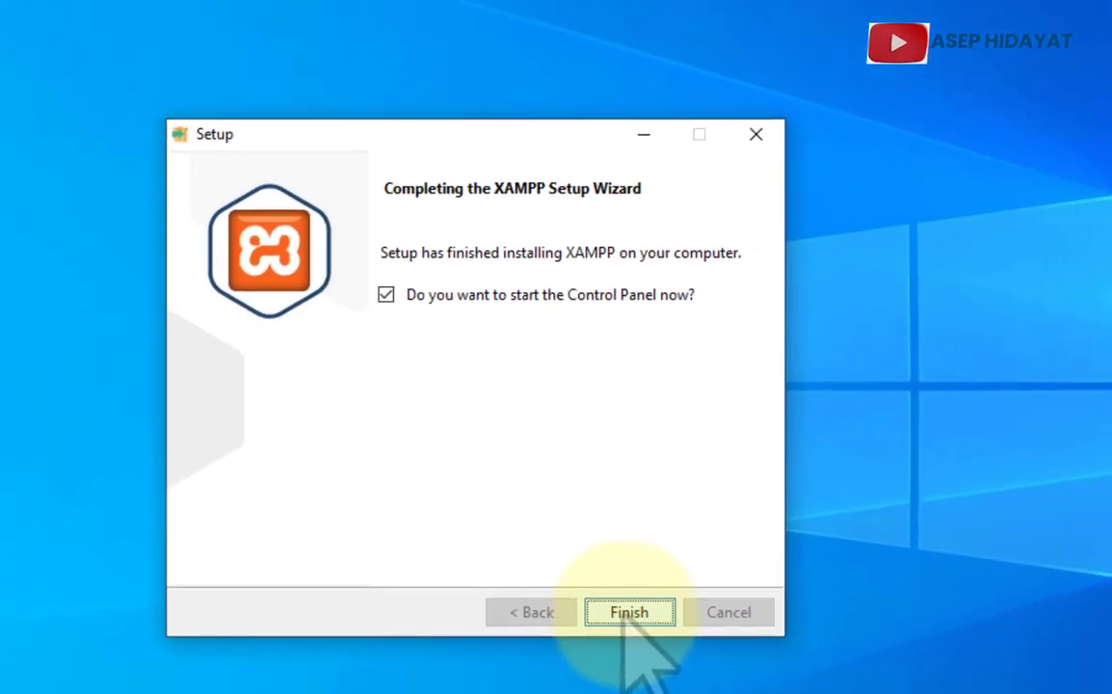
# - Finish setup, start Apache and MySQL, and open the localhost dashboard through Apache's Admin
pyautogui.click(626, 611)
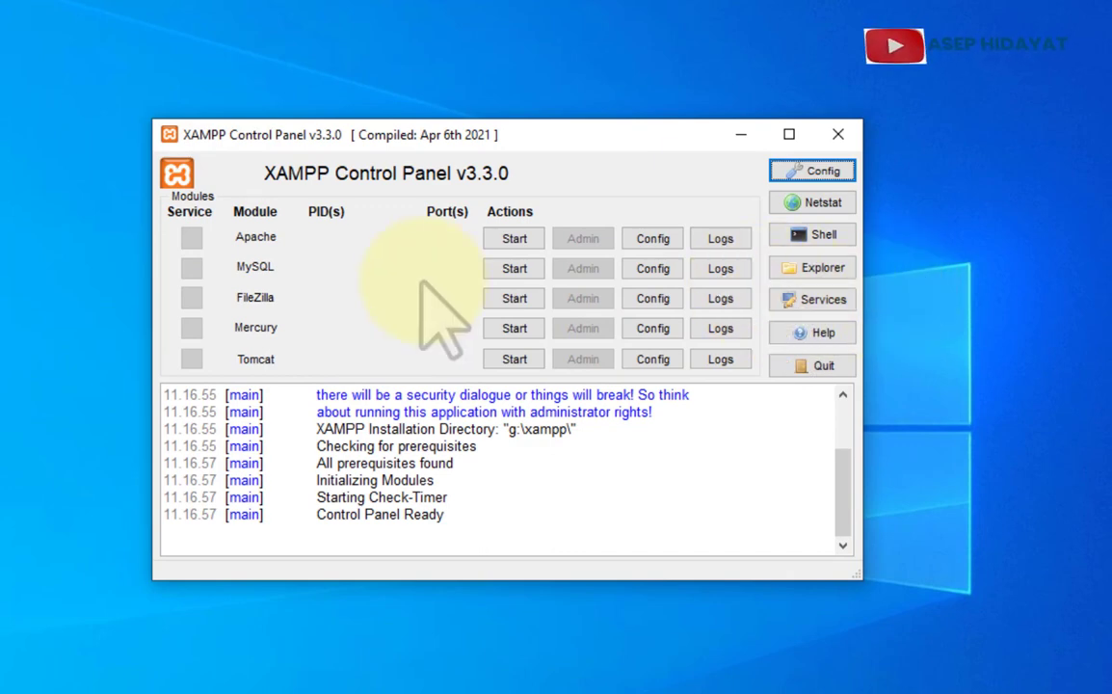
pyautogui.click(515, 241)
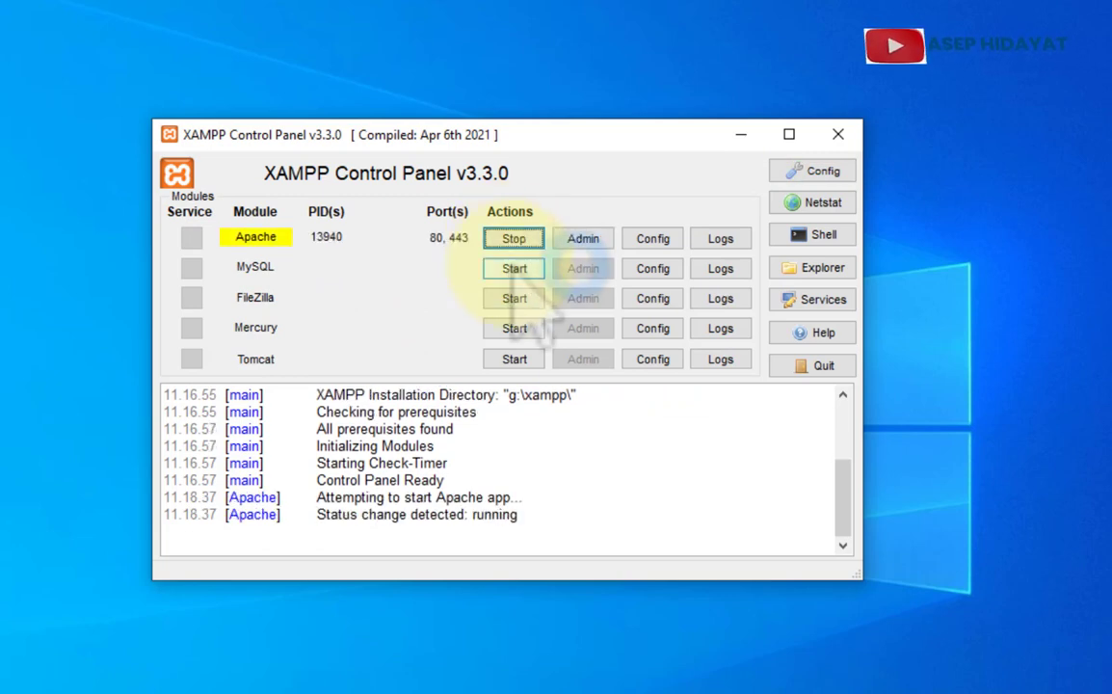
pyautogui.click(515, 269)
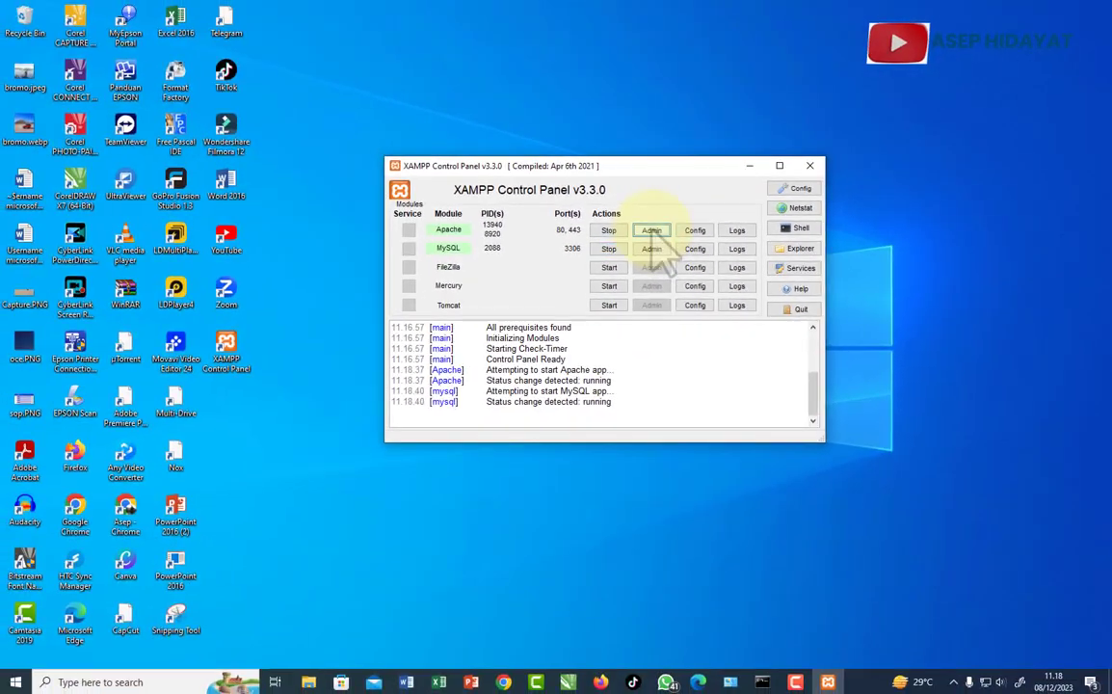
pyautogui.click(588, 238)
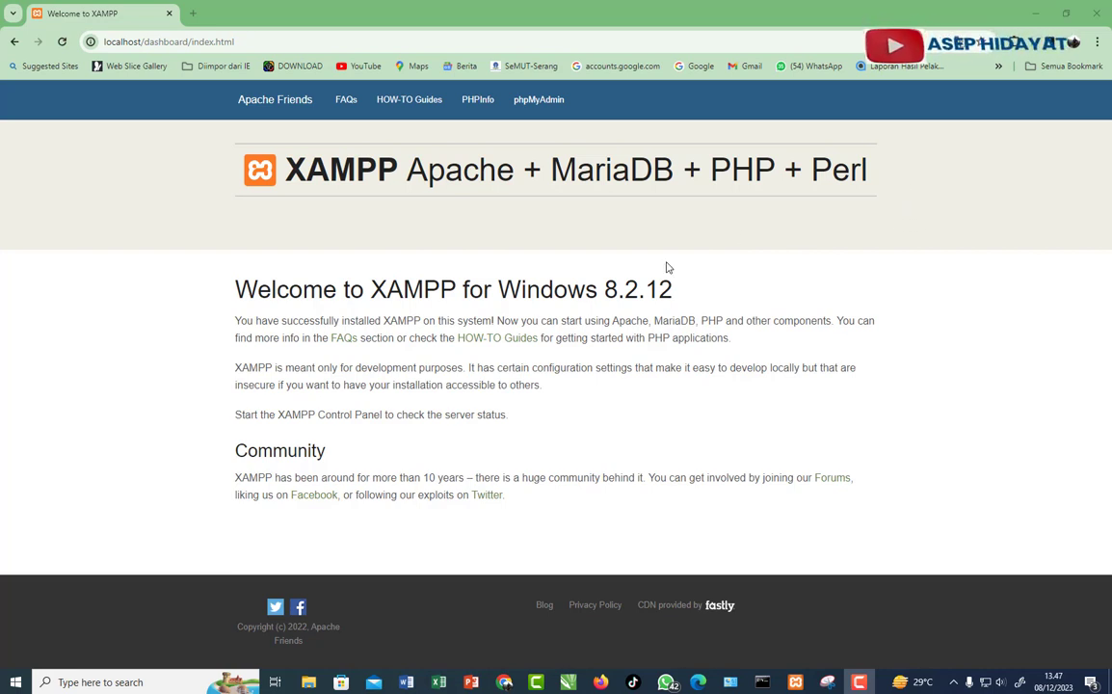
# - Translate the dashboard into Indonesian and open the Panduan CARA (HOW-TO) Windows guides page
pyautogui.rightClick(903, 135)
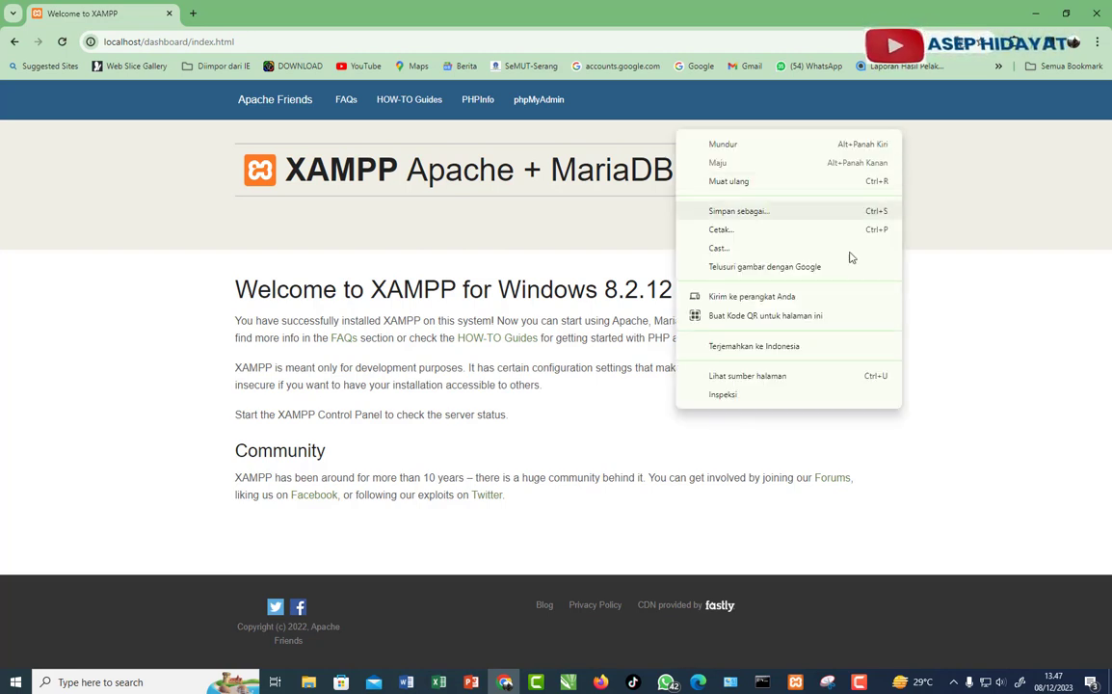
pyautogui.click(794, 346)
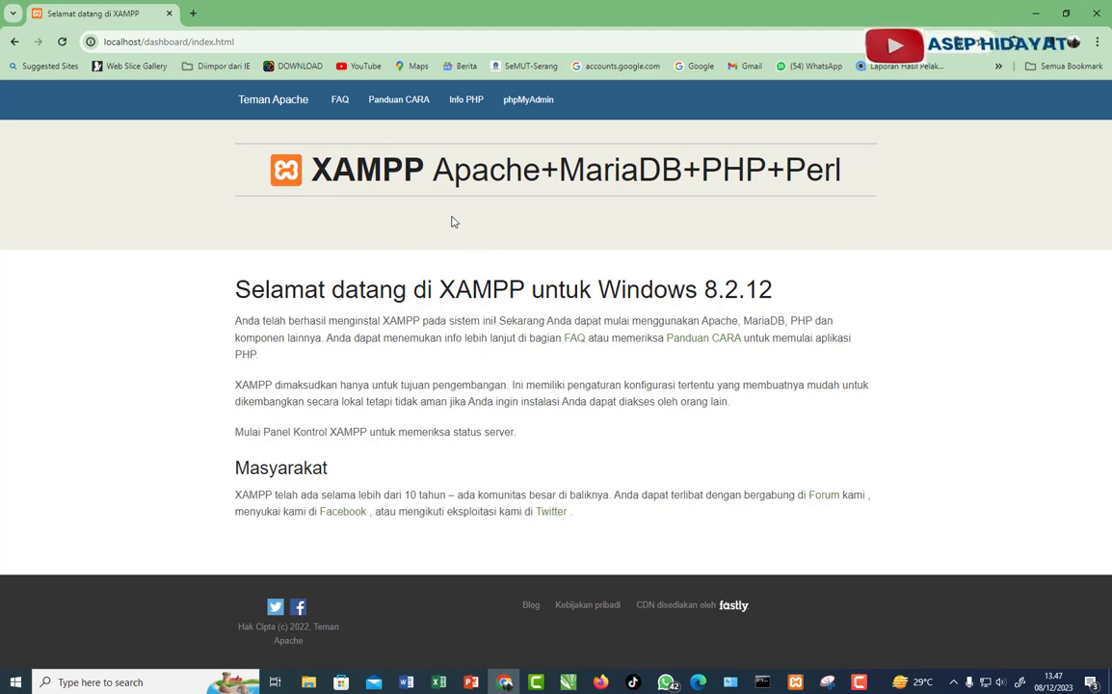
pyautogui.click(395, 108)
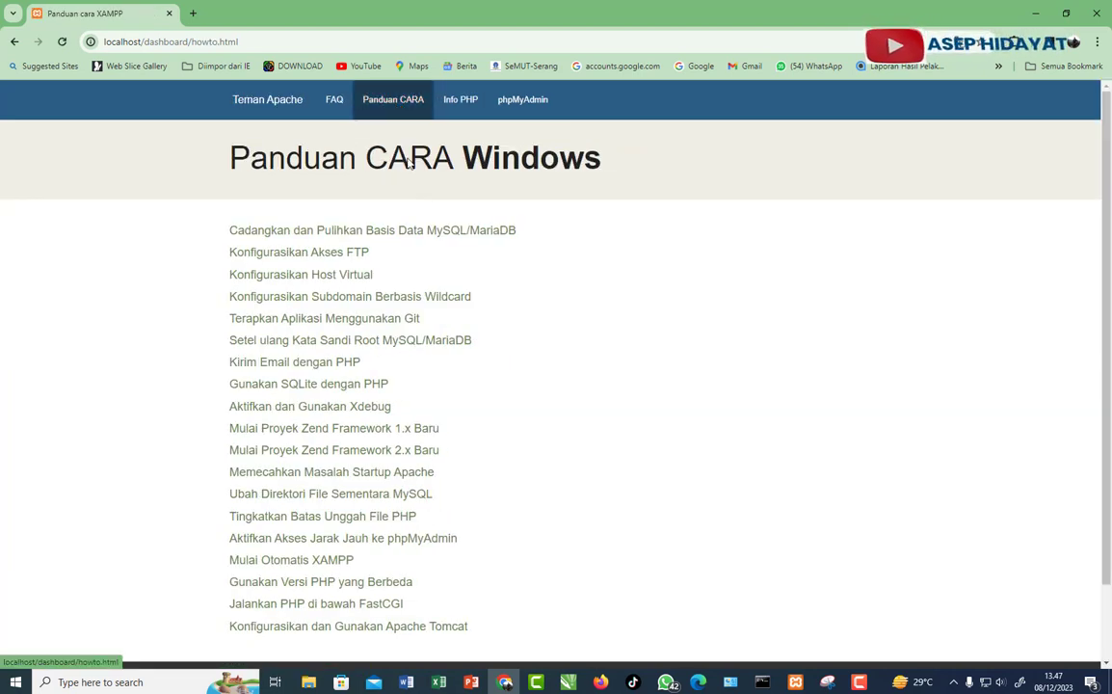
pyautogui.scroll(-1, 322, 249)
pyautogui.scroll(1, 434, 243)
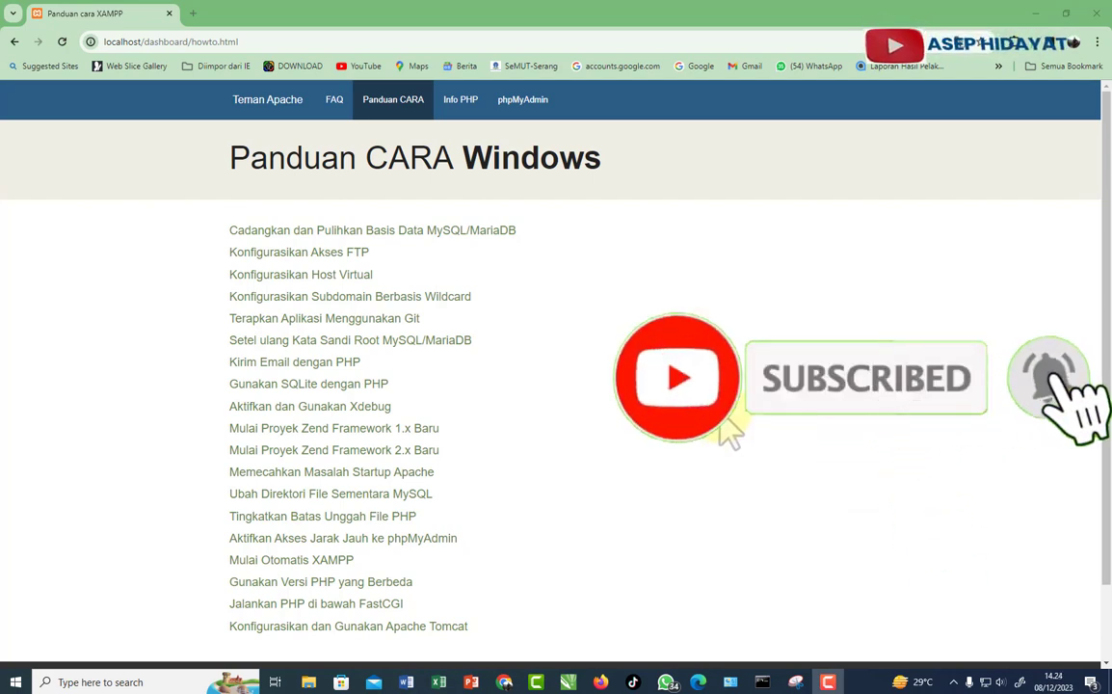
# - Search Google for 'wordpress download' in a new tab and open the WordPress.org result
pyautogui.click(192, 13)
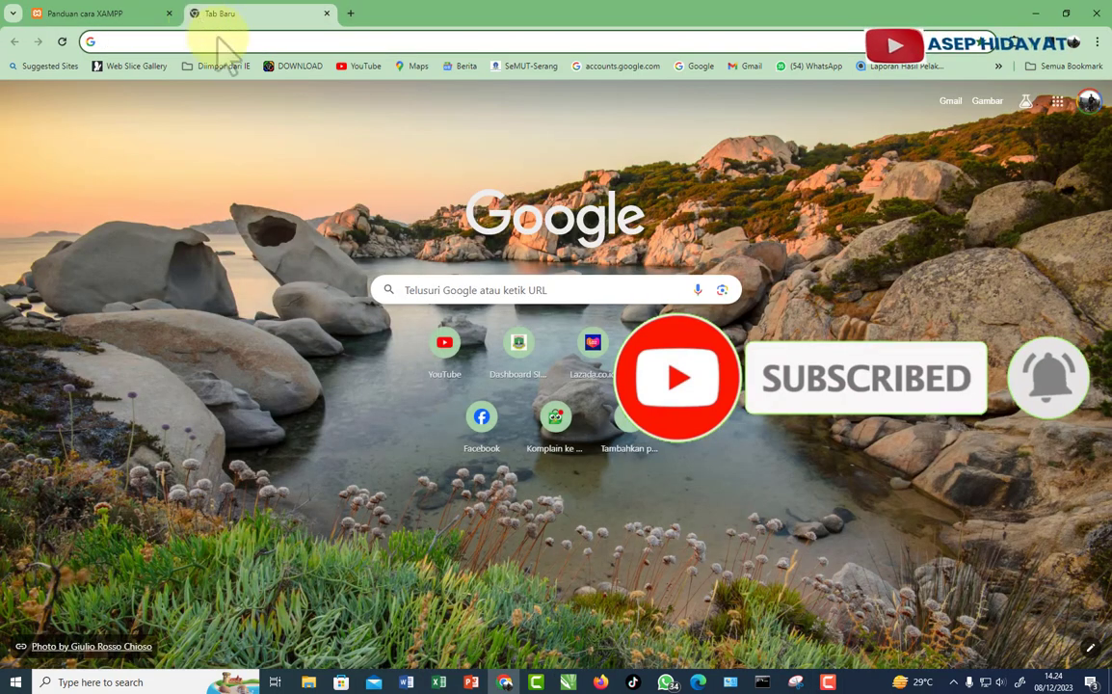
pyautogui.click(434, 290)
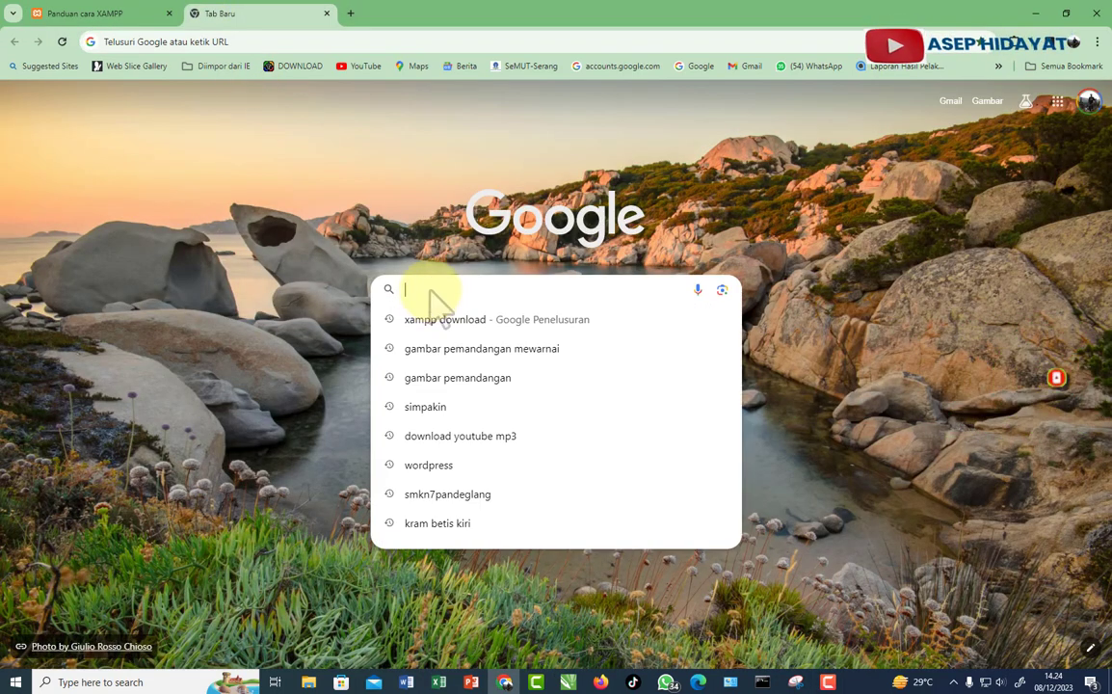
pyautogui.write('wordpress')
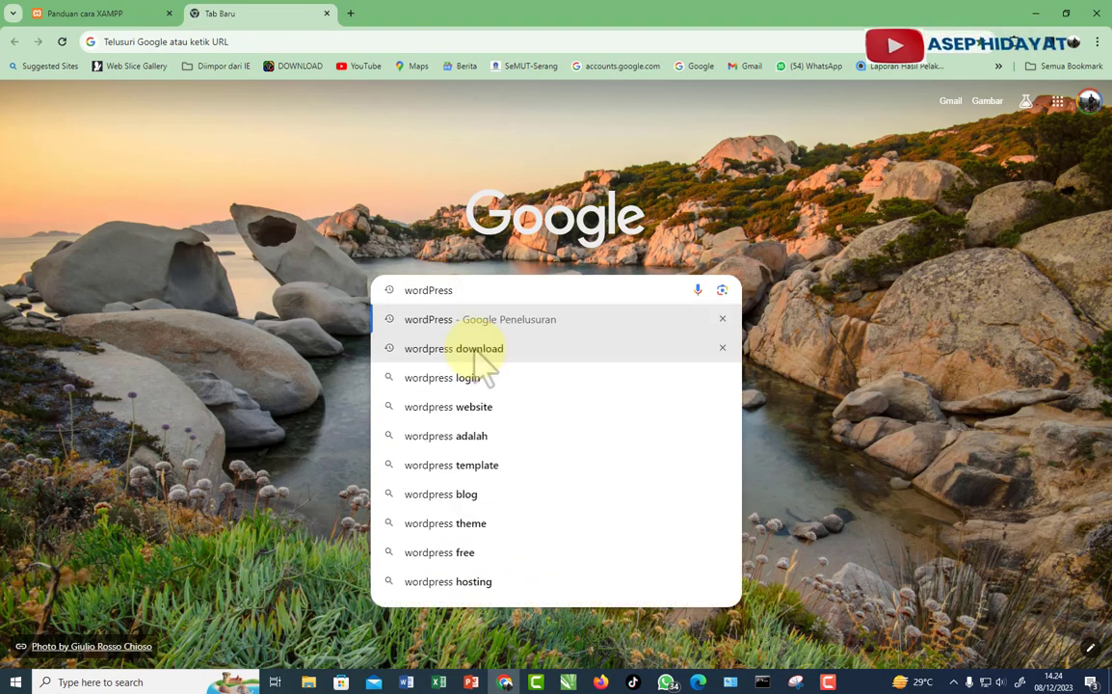
pyautogui.press('Down')
pyautogui.press('Return')
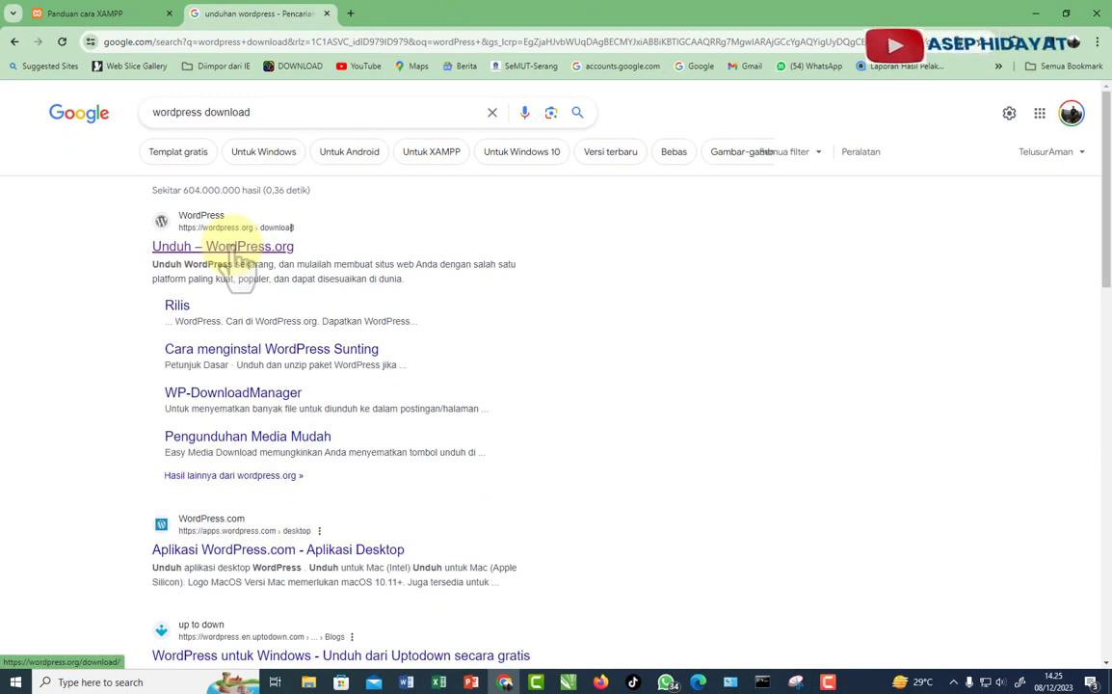
pyautogui.click(237, 252)
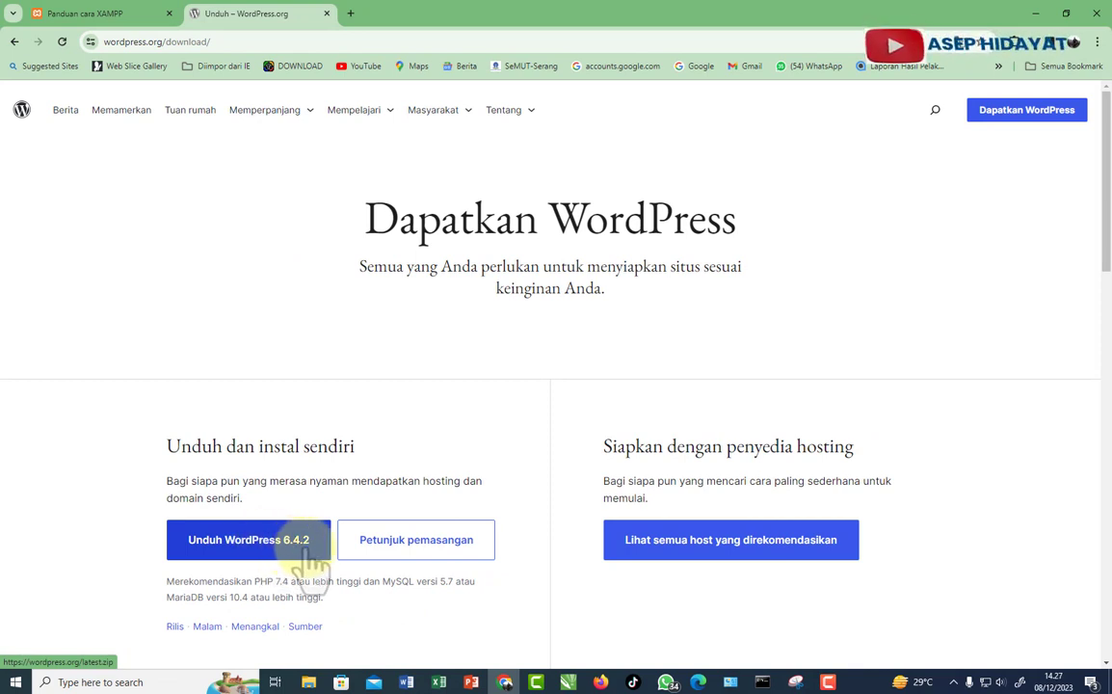
# - Save wordpress-6.4.2.zip into the Website folder and minimise Chrome
pyautogui.click(265, 554)
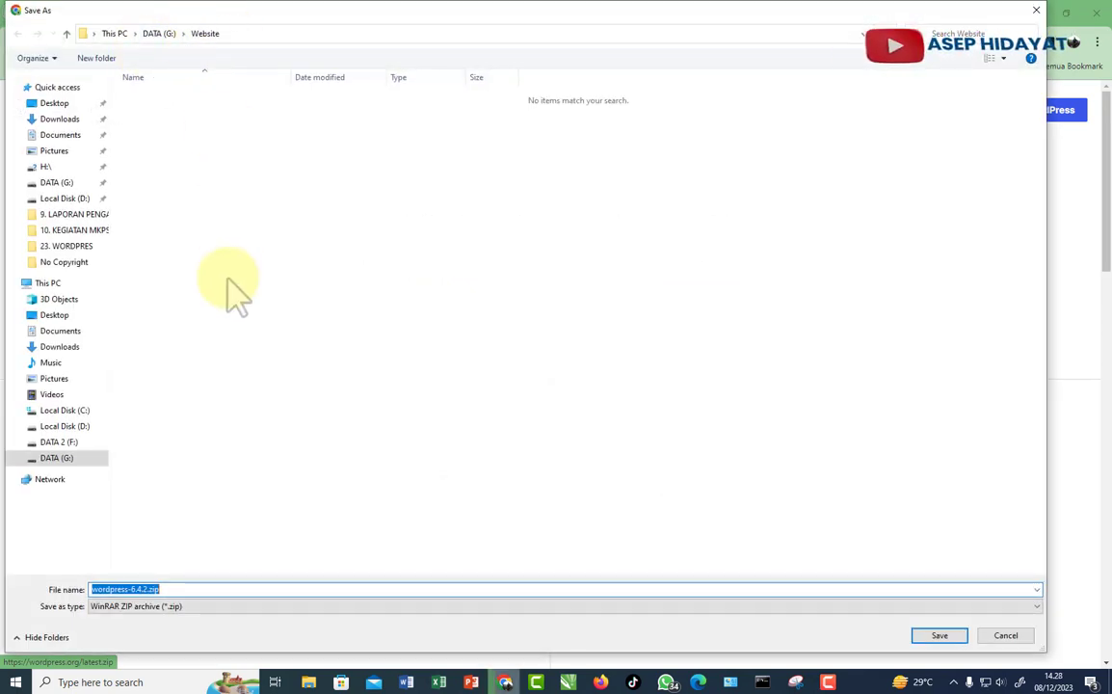
pyautogui.click(940, 636)
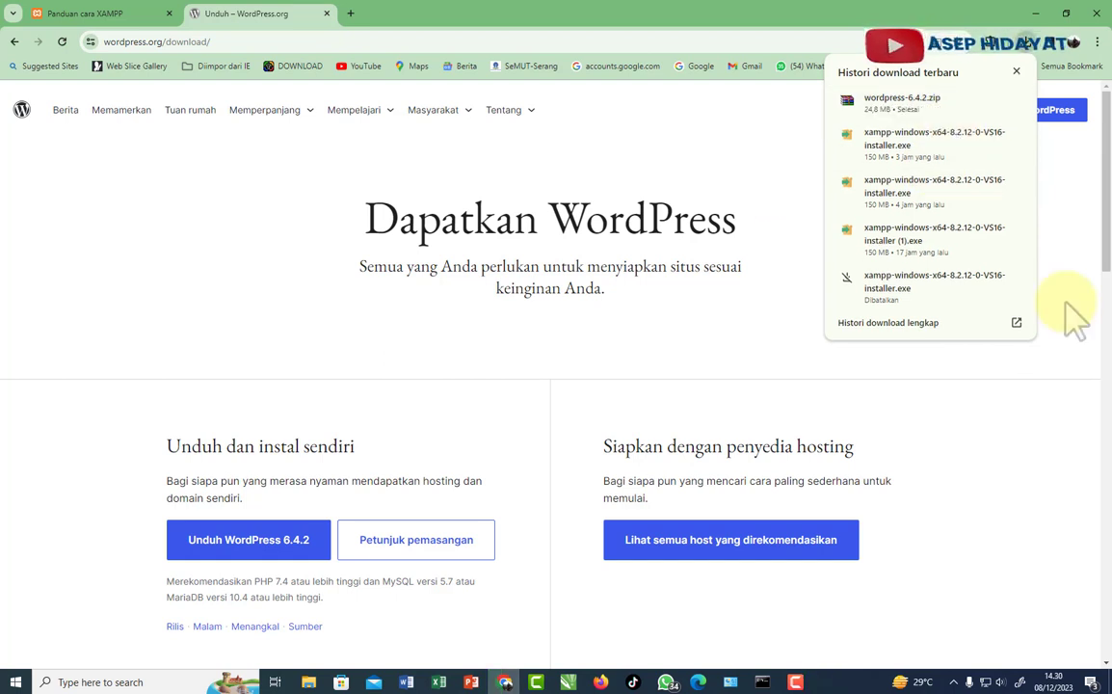
pyautogui.click(1035, 14)
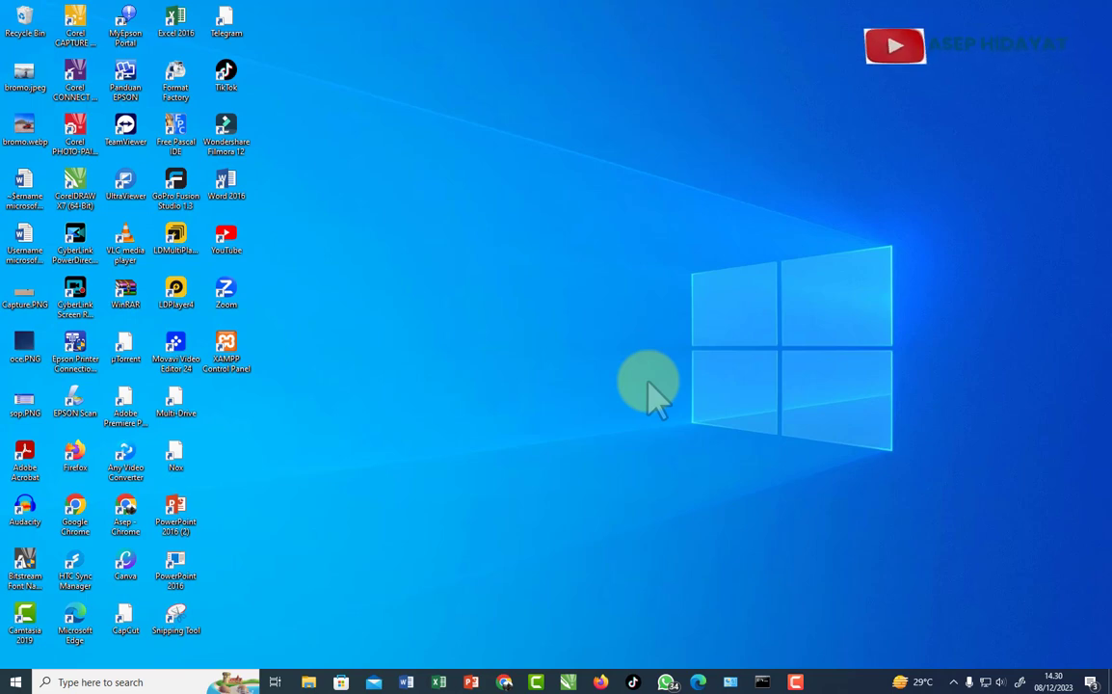
# - Extract wordpress-6.4.2.zip with WinRAR into a wordpress-6.4.2 folder and open it
pyautogui.click(309, 683)
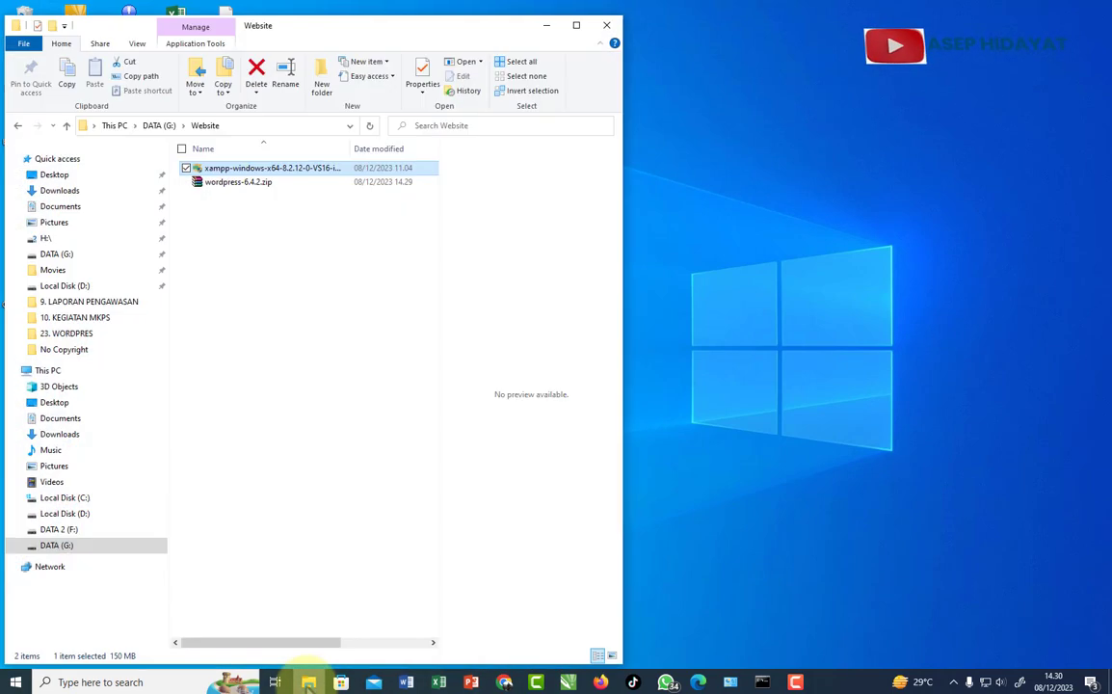
pyautogui.click(241, 183)
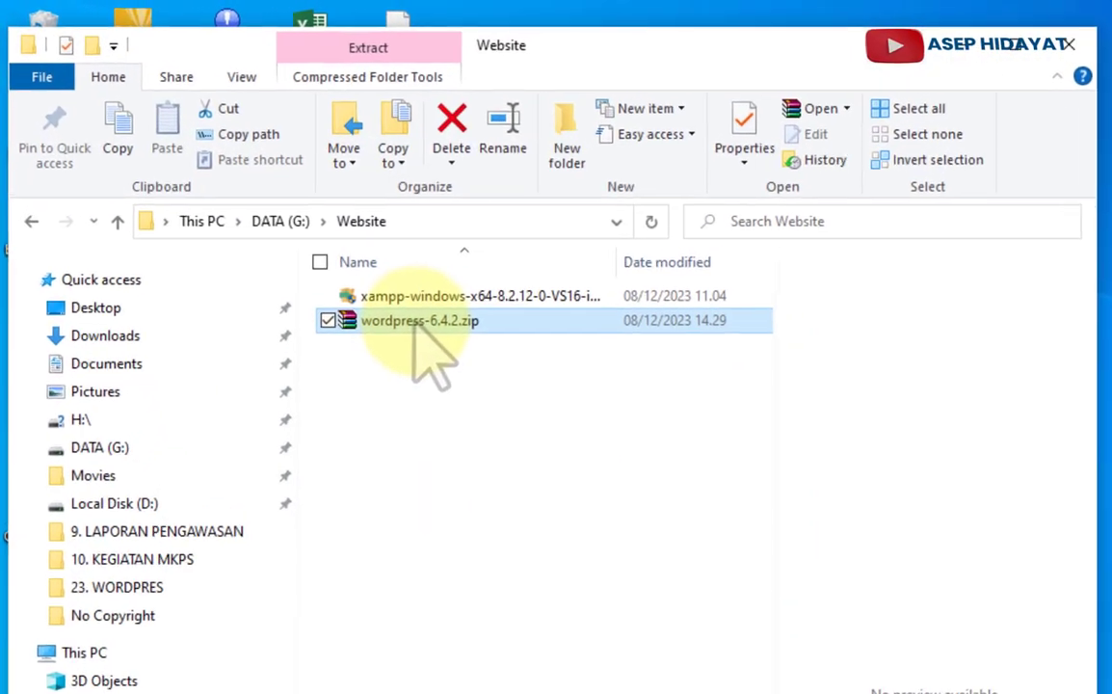
pyautogui.doubleClick(430, 333)
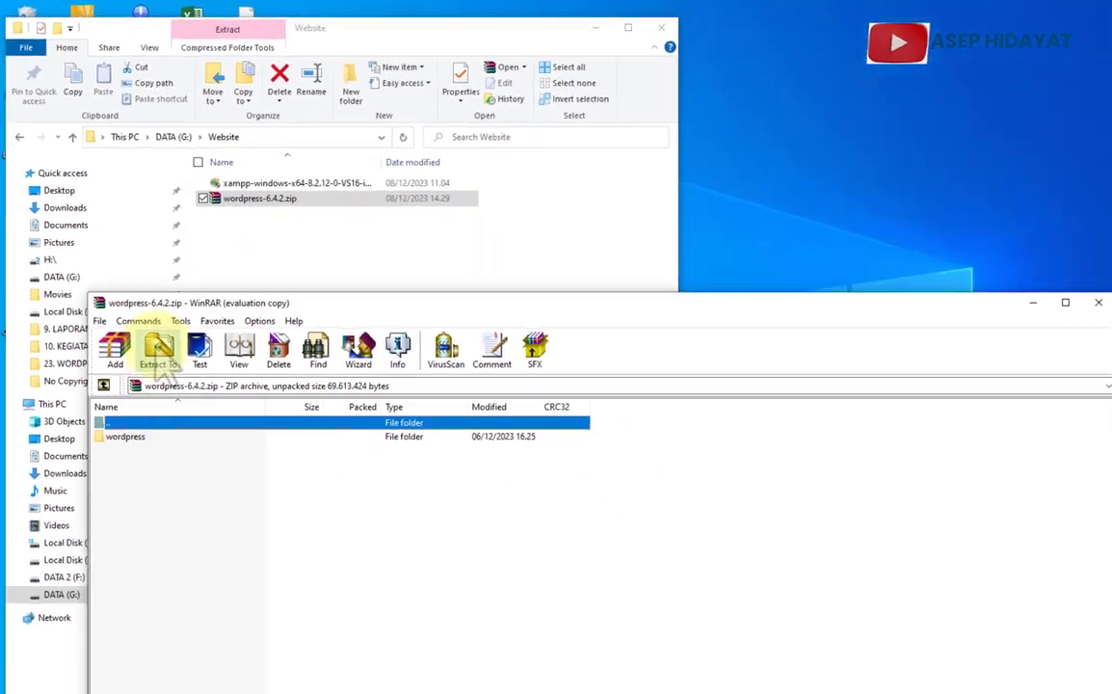
pyautogui.click(161, 364)
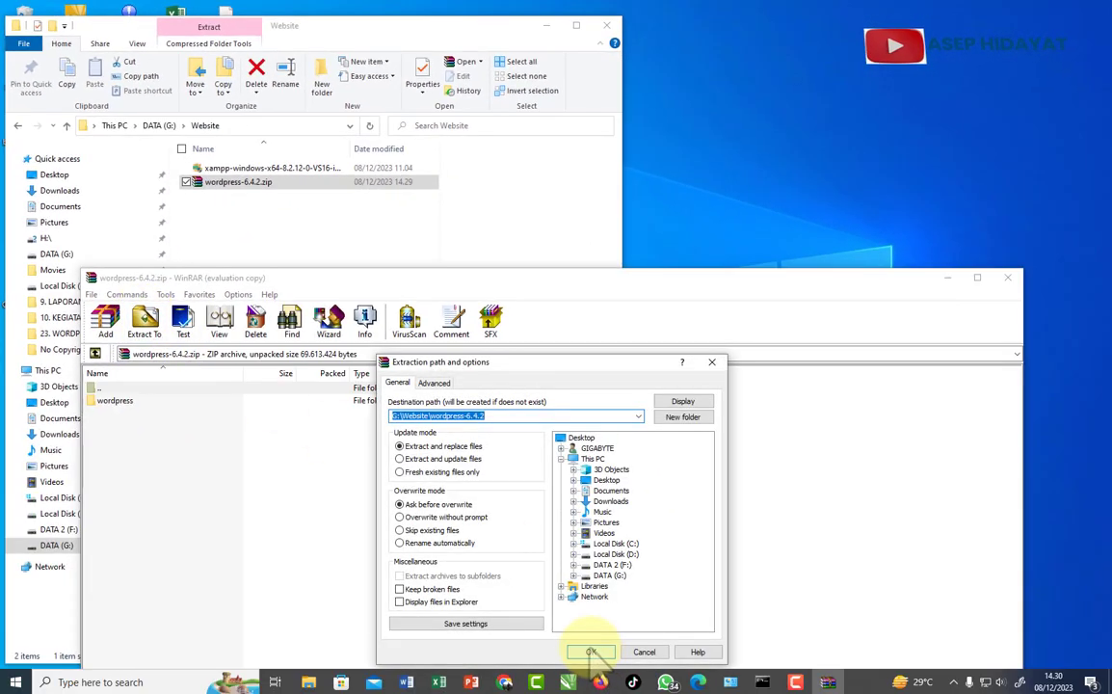
pyautogui.click(591, 652)
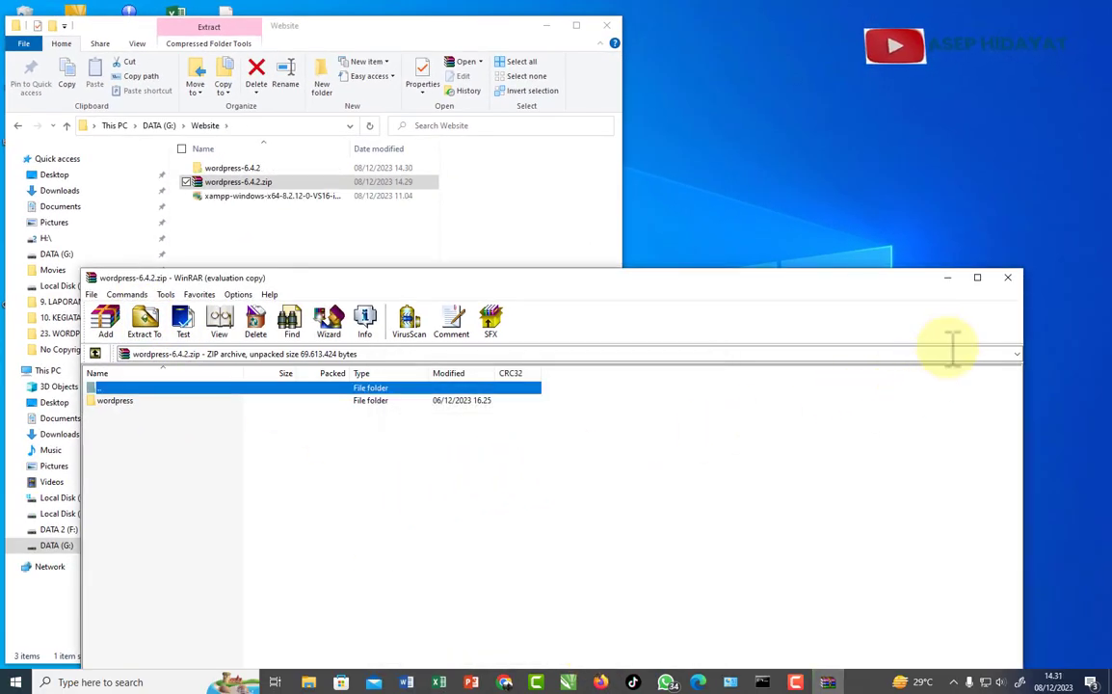
pyautogui.click(1099, 303)
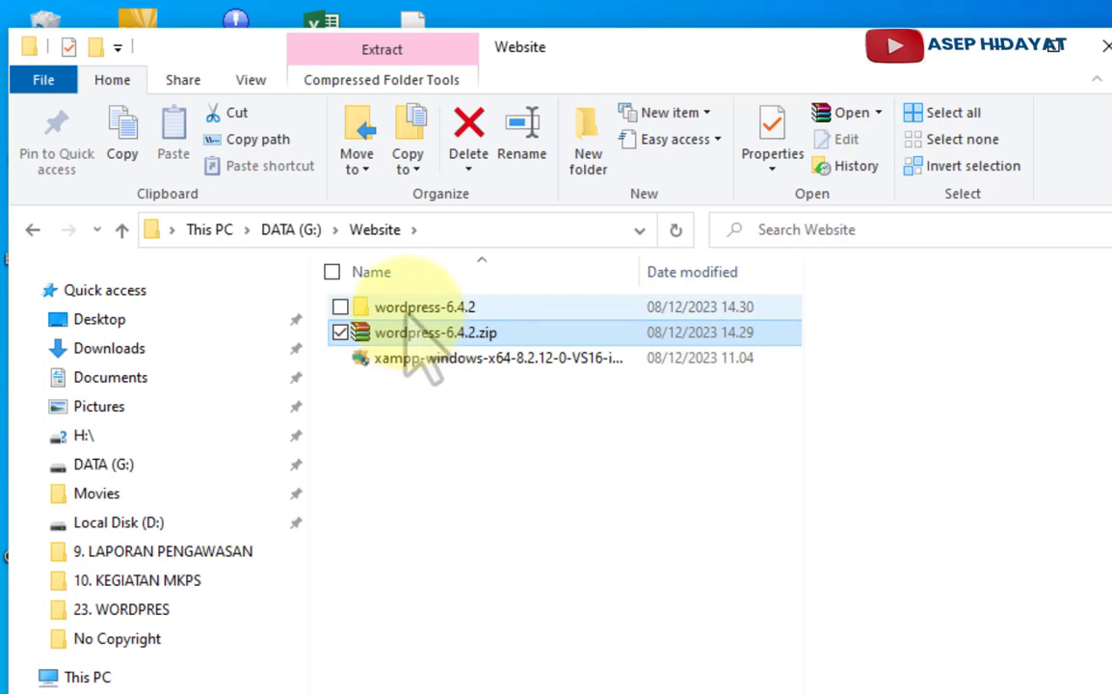
pyautogui.doubleClick(428, 308)
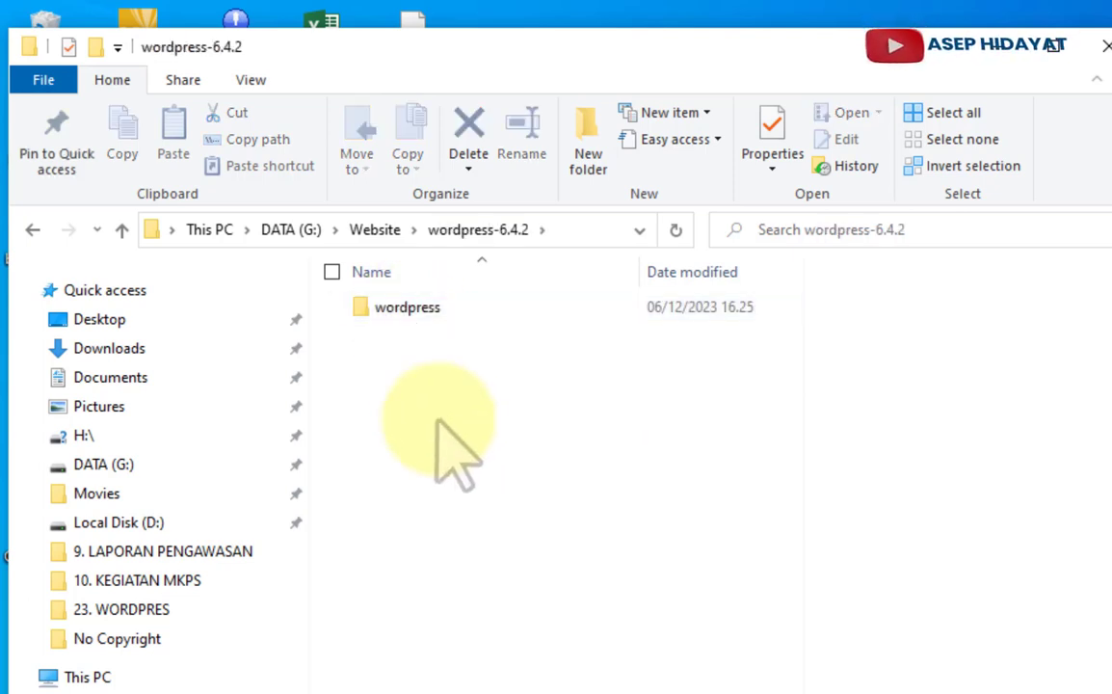
# - Rename the wordpress folder inside wordpress-6.4.2 to 'smanciruas'
pyautogui.click(407, 309)
pyautogui.rightClick(407, 309)
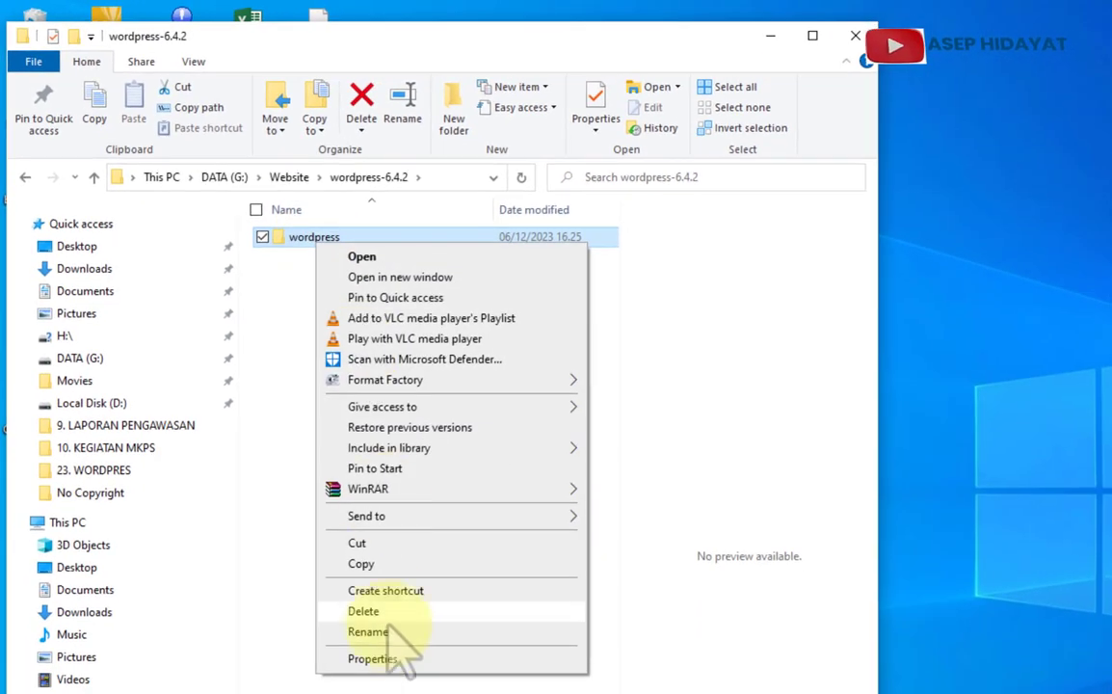
pyautogui.click(390, 634)
pyautogui.write('smanciruas')
pyautogui.click(383, 619)
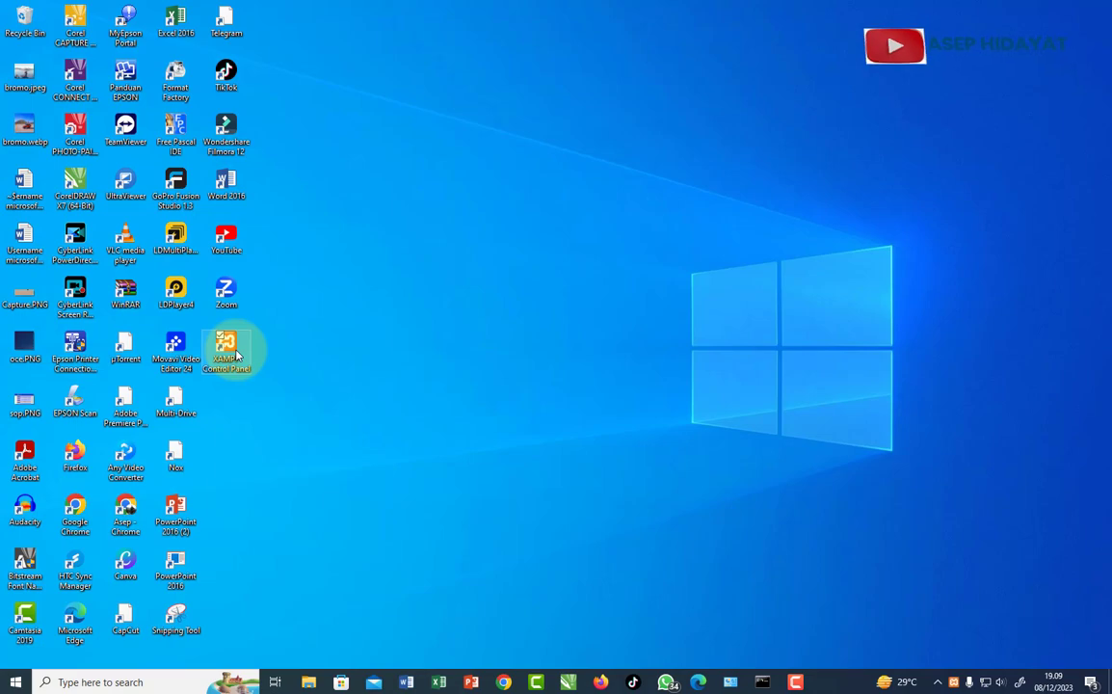
# - Launch XAMPP Control Panel and start Apache (ports 80, 443) and MySQL (port 3306)
pyautogui.doubleClick(228, 349)
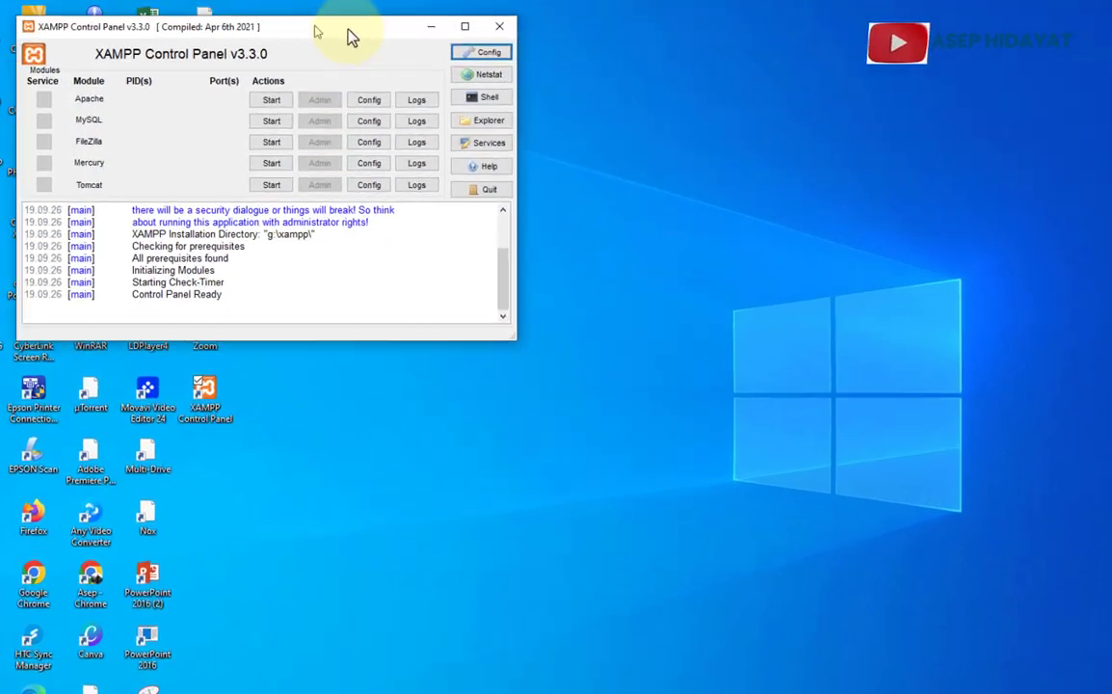
pyautogui.moveTo(350, 35); pyautogui.dragTo(727, 0)
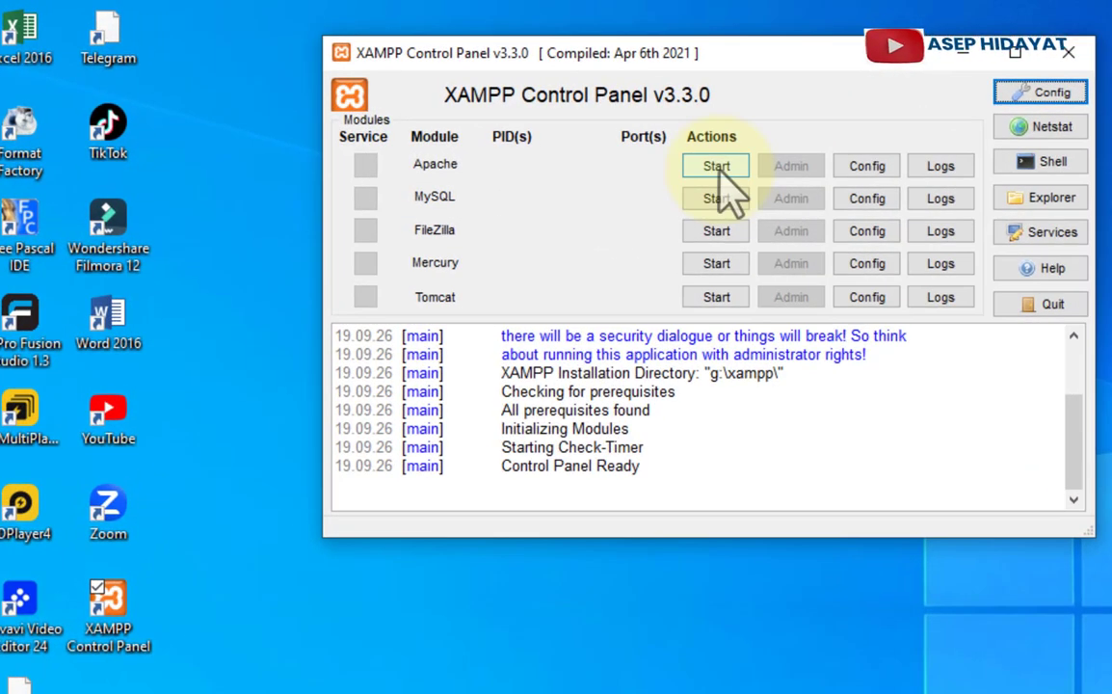
pyautogui.click(717, 167)
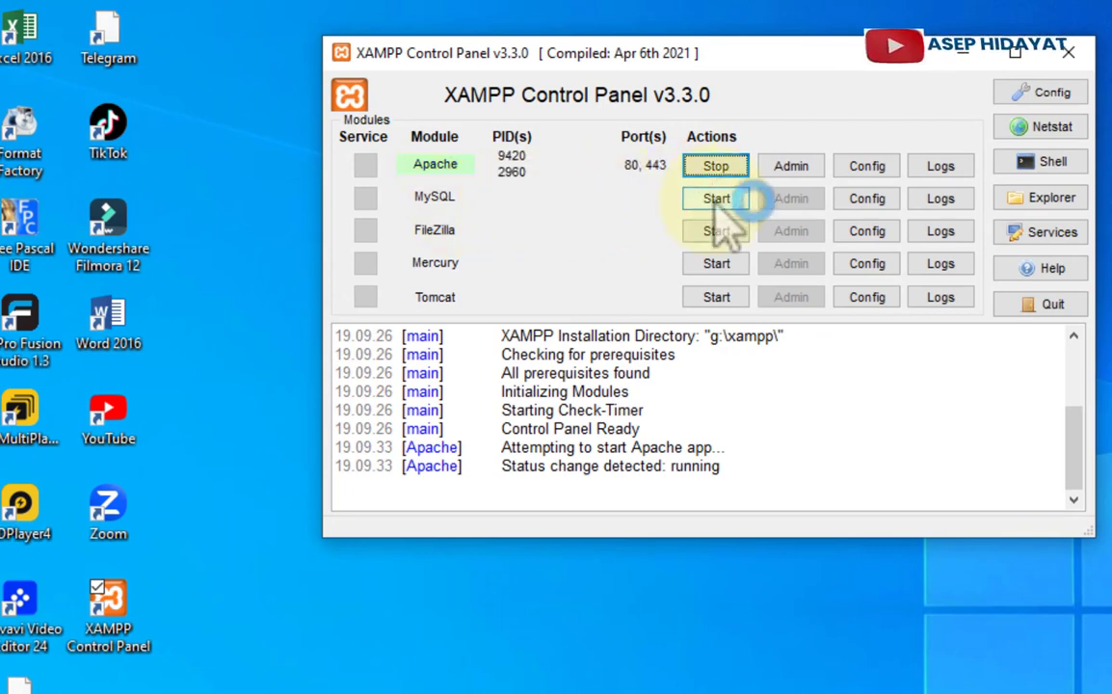
pyautogui.click(718, 200)
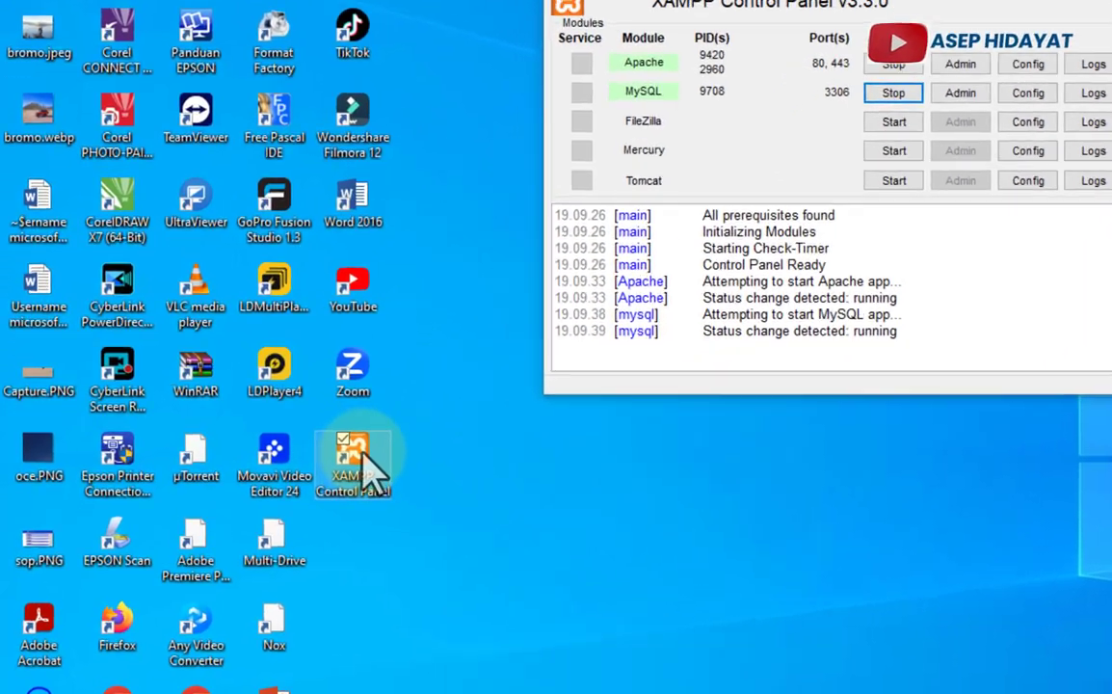
# - Open the XAMPP install folder from its shortcut and go into htdocs
pyautogui.rightClick(326, 481)
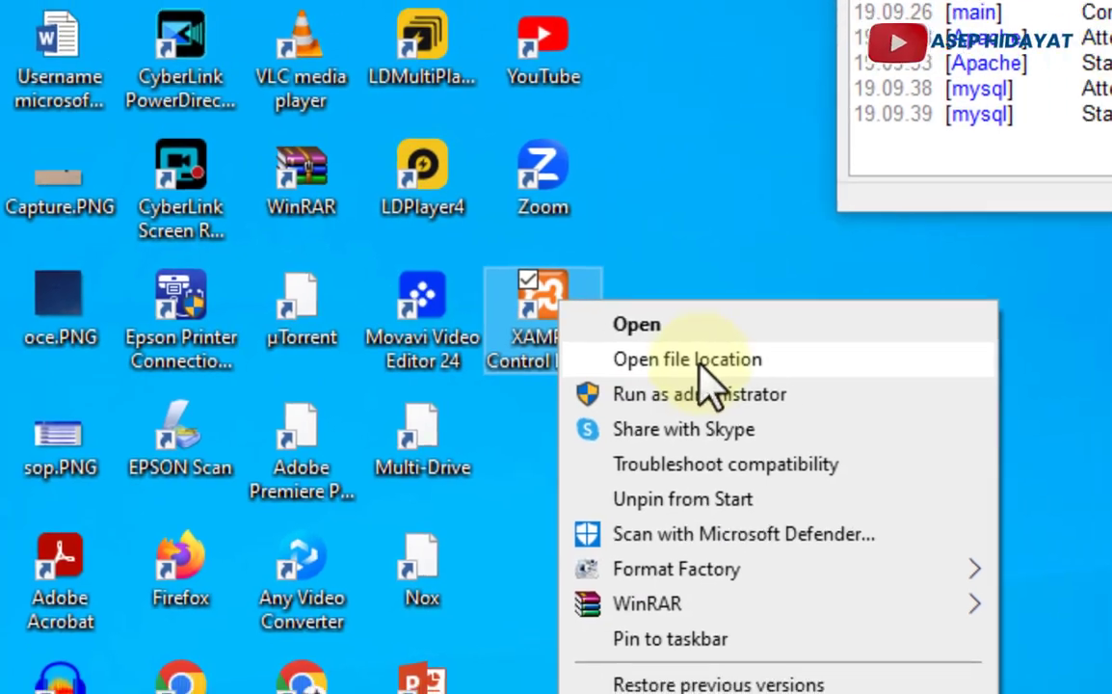
pyautogui.click(751, 364)
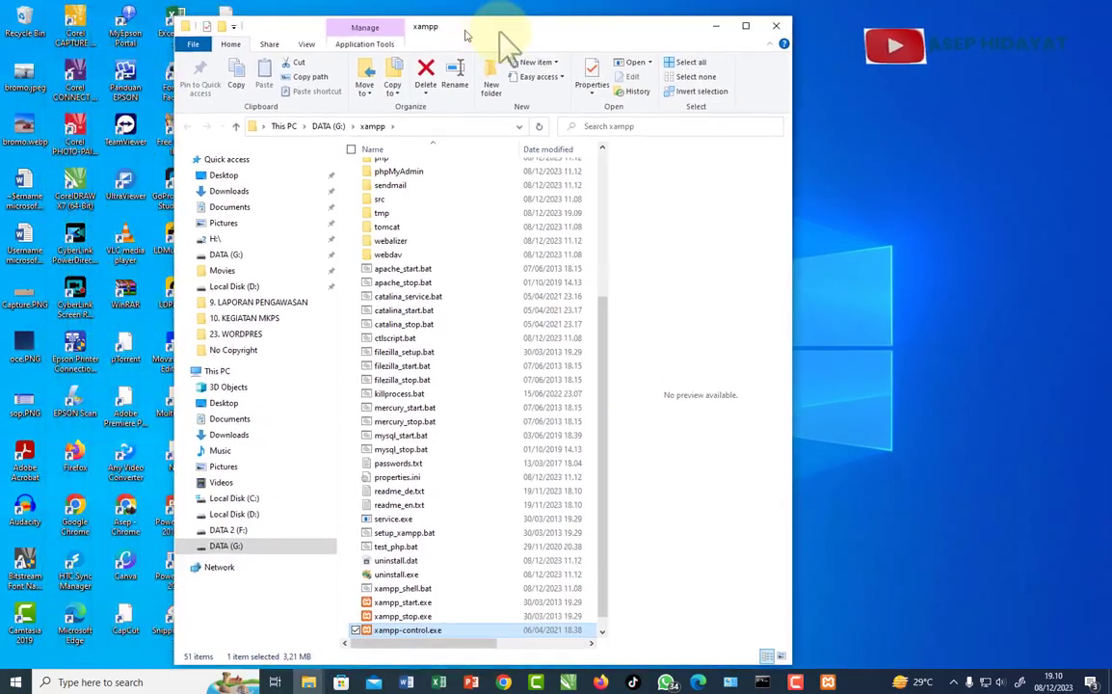
pyautogui.moveTo(466, 36); pyautogui.dragTo(732, 27)
pyautogui.moveTo(868, 462); pyautogui.dragTo(883, 313)
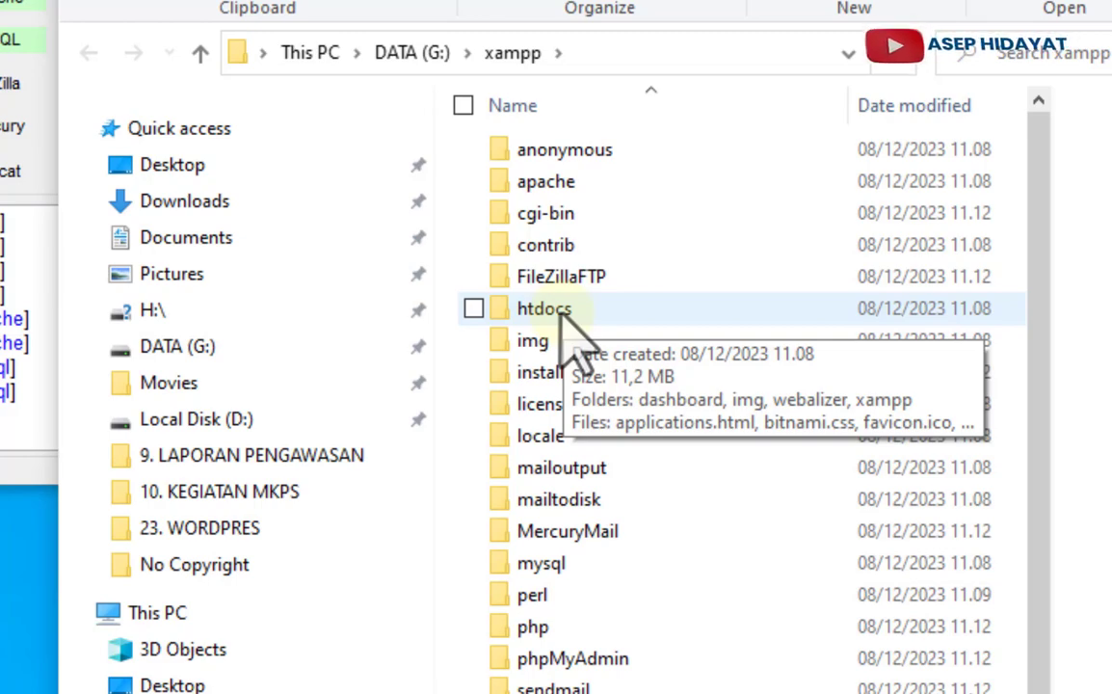
pyautogui.doubleClick(562, 316)
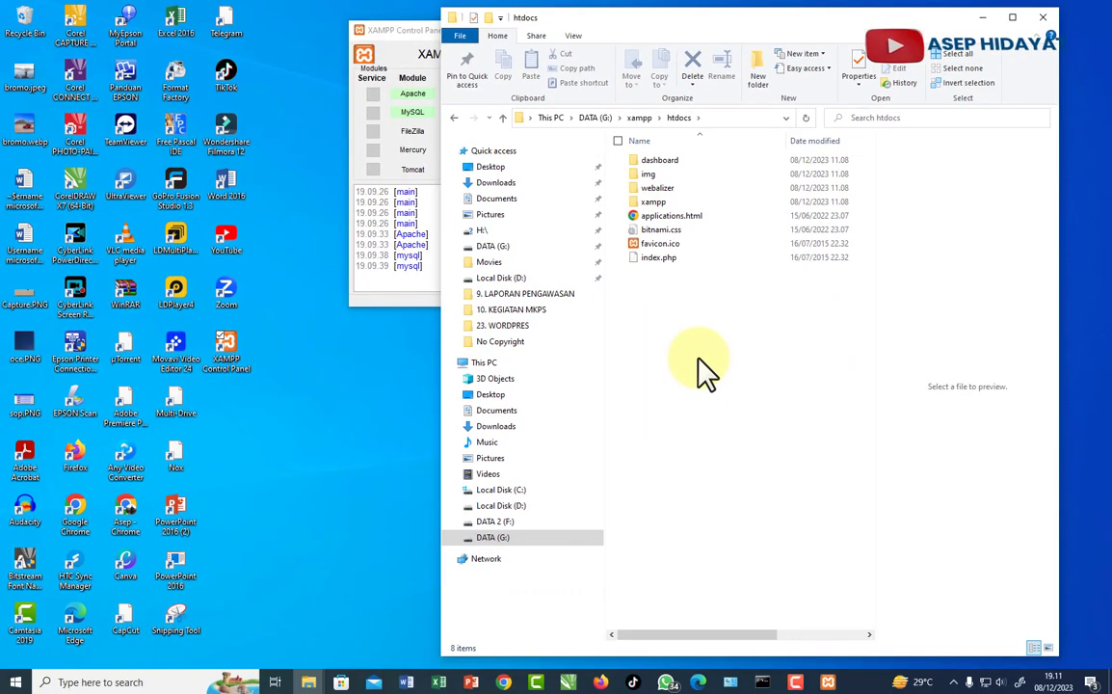
# - Copy the smanciruas folder from wordpress-6.4.2 and paste it into htdocs
pyautogui.moveTo(308, 677)
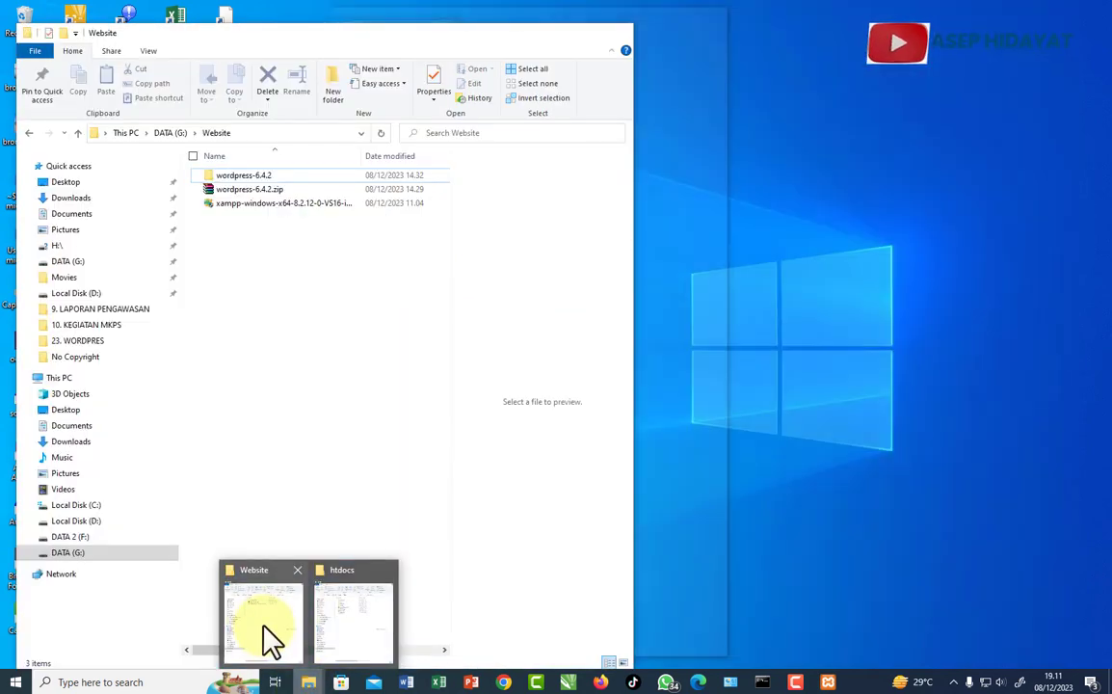
pyautogui.click(270, 643)
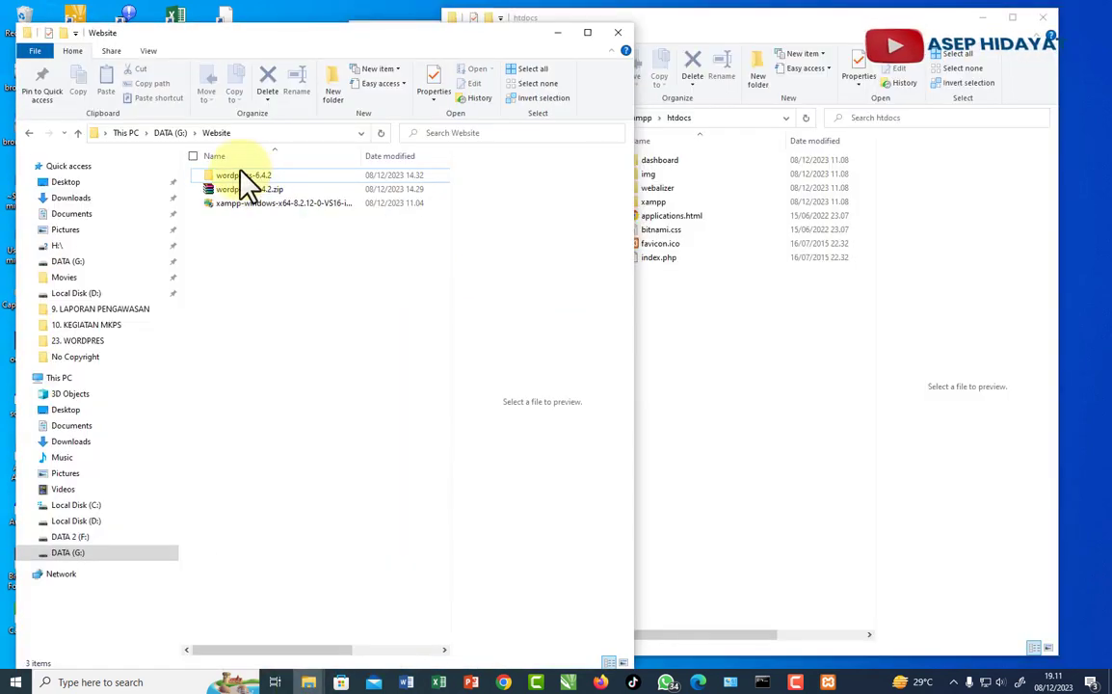
pyautogui.moveTo(634, 373); pyautogui.dragTo(440, 381)
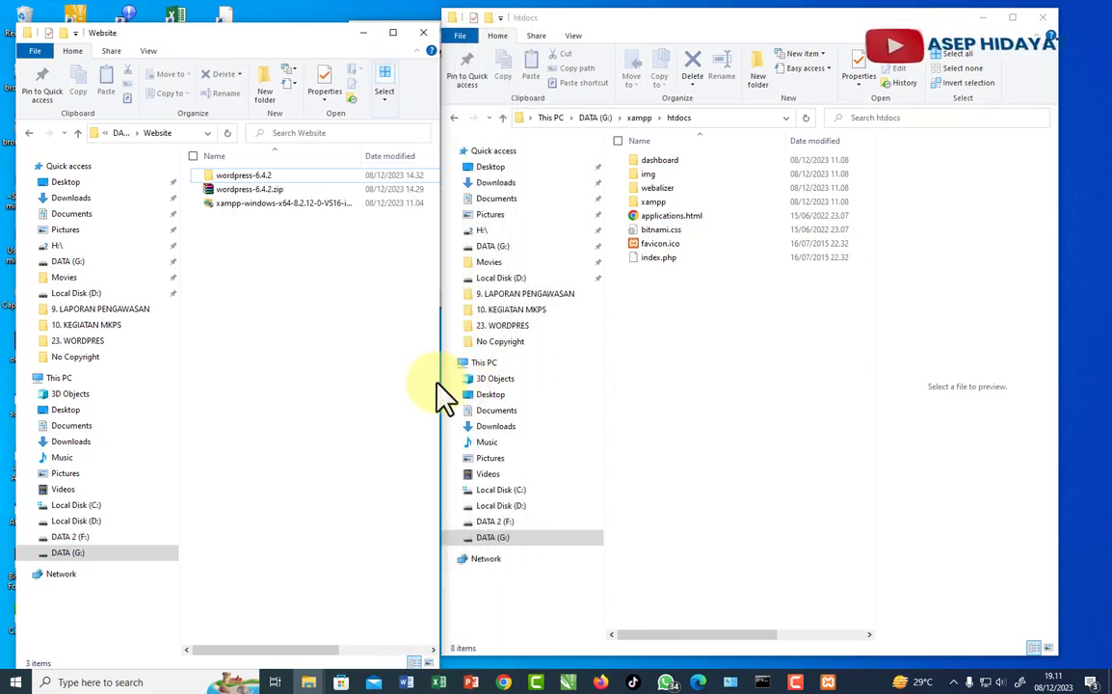
pyautogui.doubleClick(244, 176)
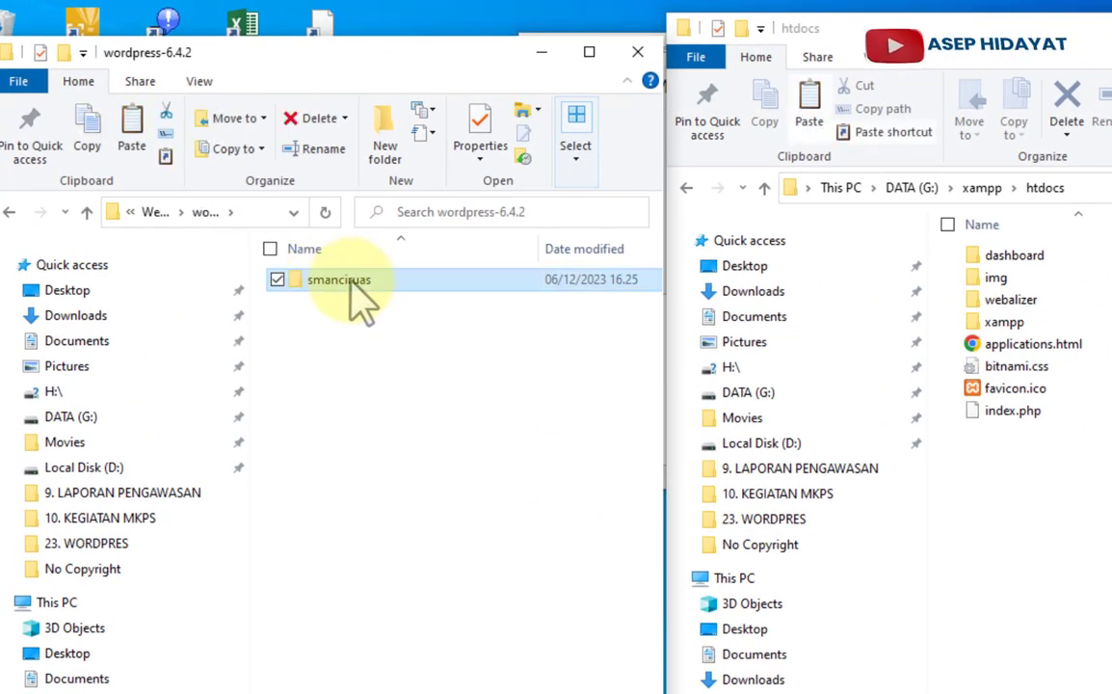
pyautogui.rightClick(351, 283)
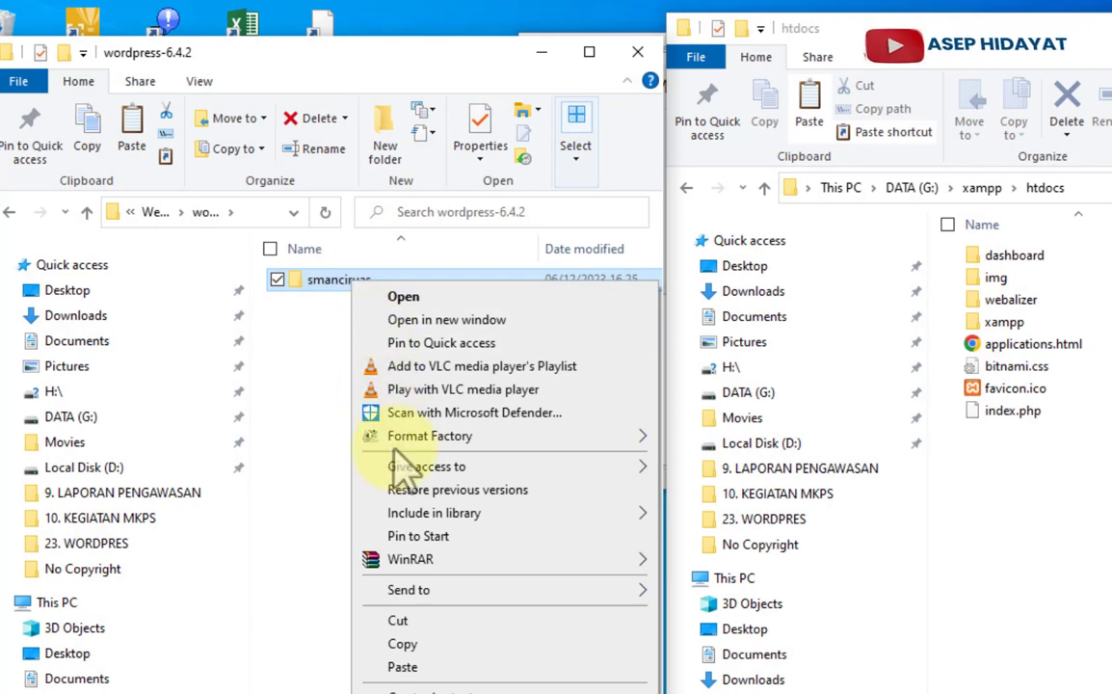
pyautogui.click(421, 645)
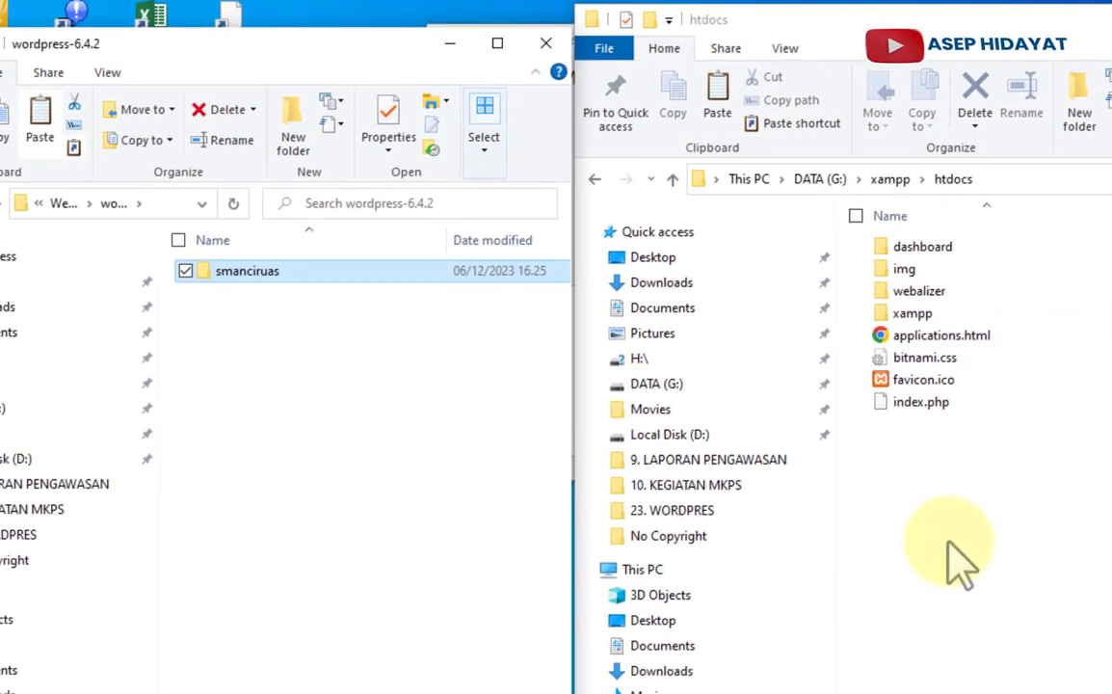
pyautogui.rightClick(948, 541)
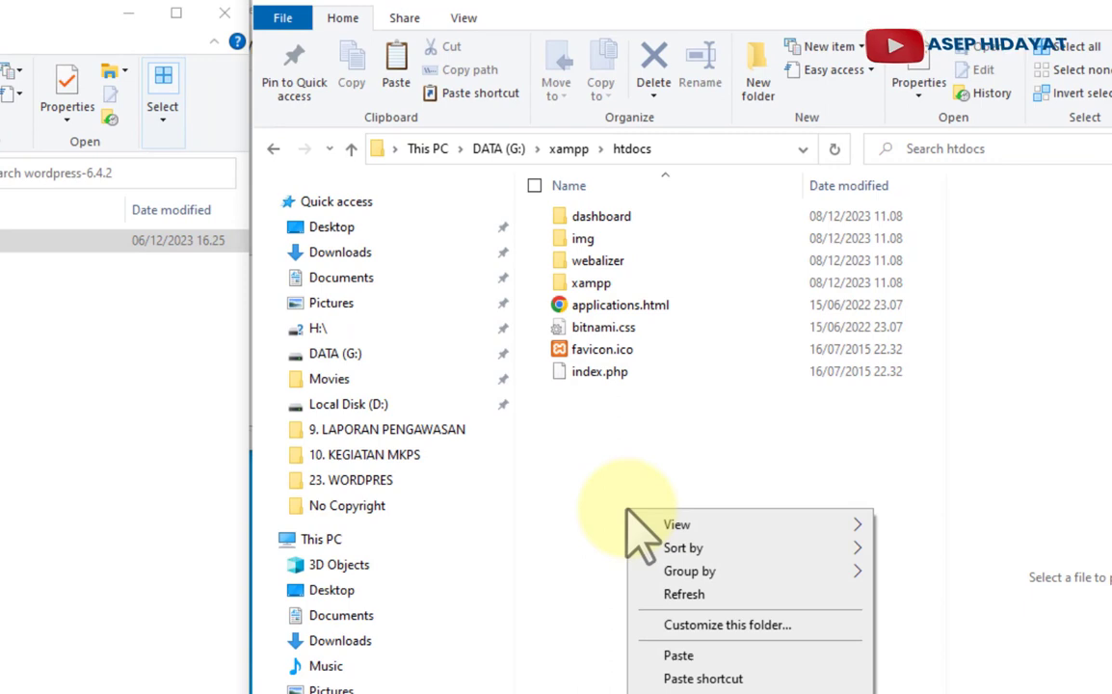
pyautogui.click(679, 655)
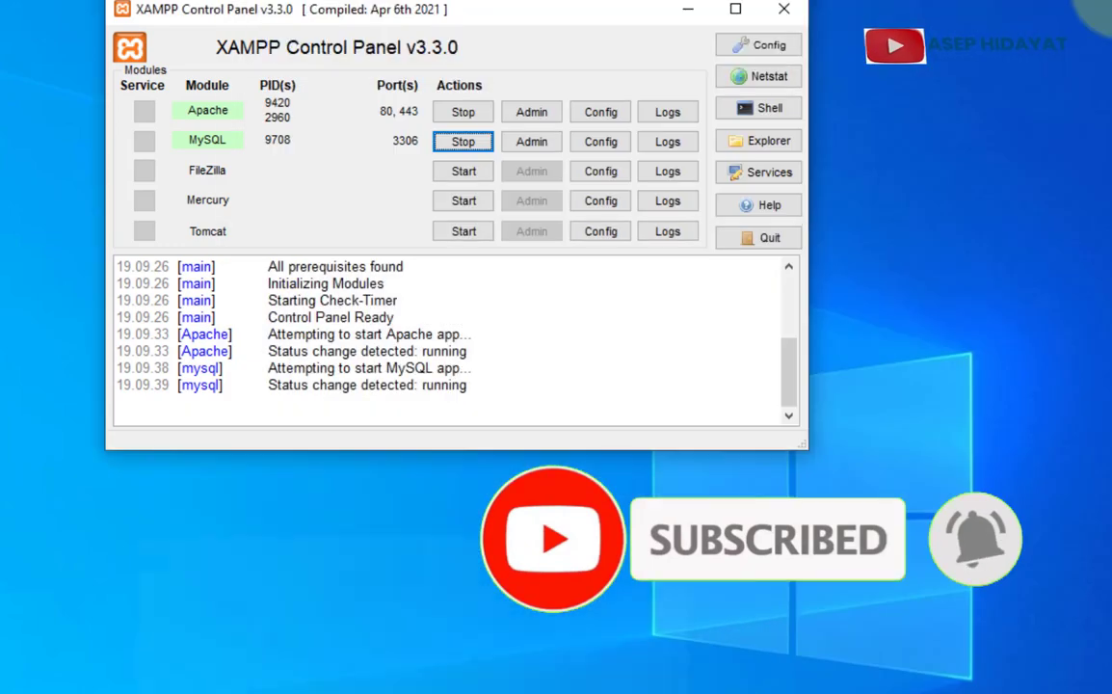
# - Load localhost/smanciruas in Chrome and continue setup in English (United States)
pyautogui.click(688, 10)
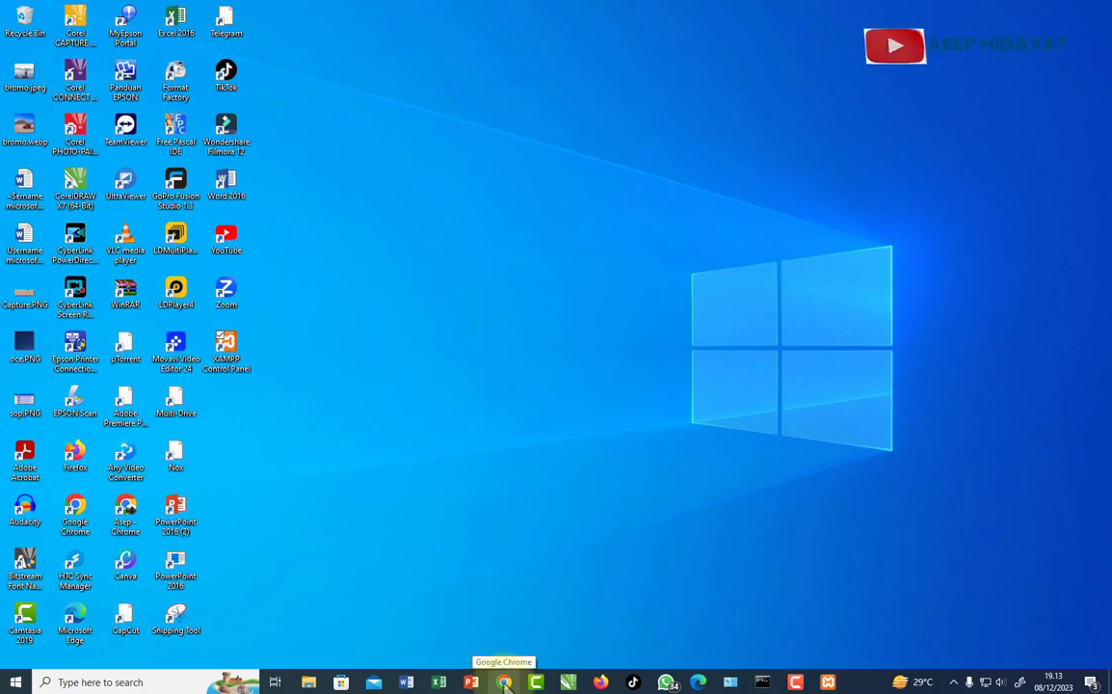
pyautogui.click(503, 683)
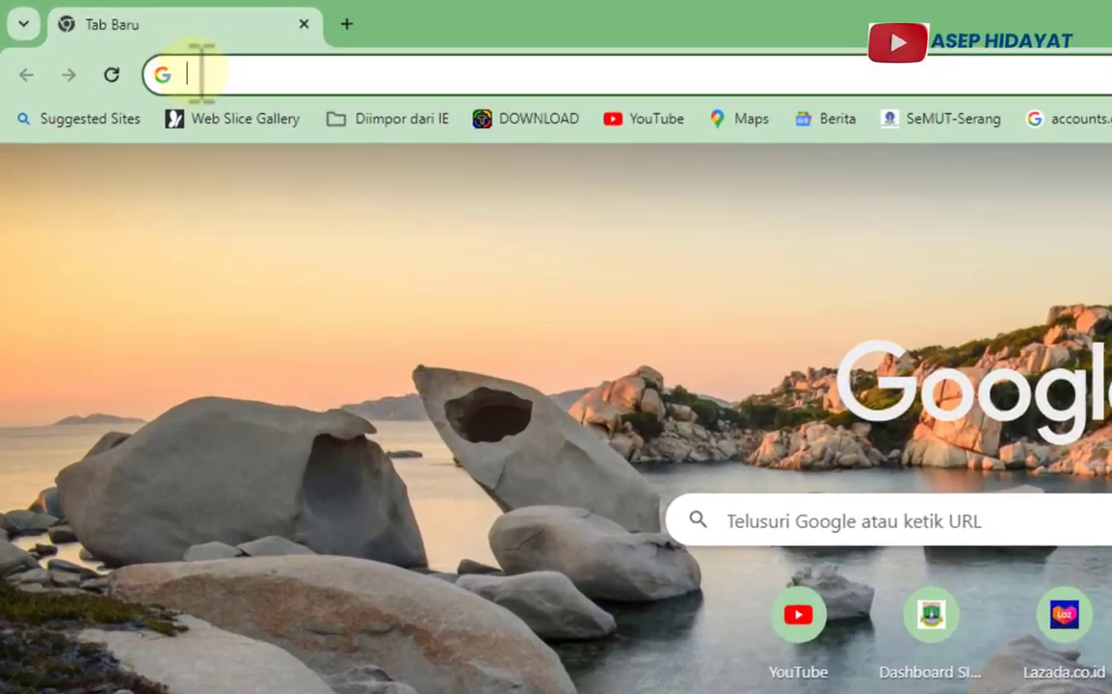
pyautogui.write('localhost/smanciruas')
pyautogui.press('Return')
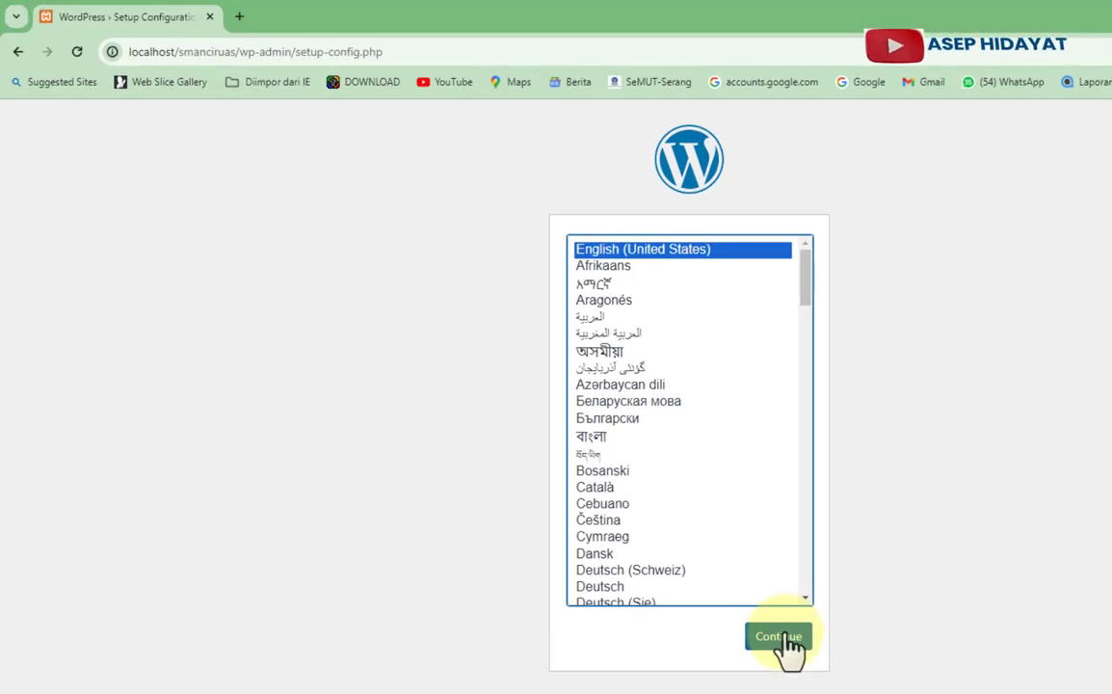
pyautogui.click(782, 638)
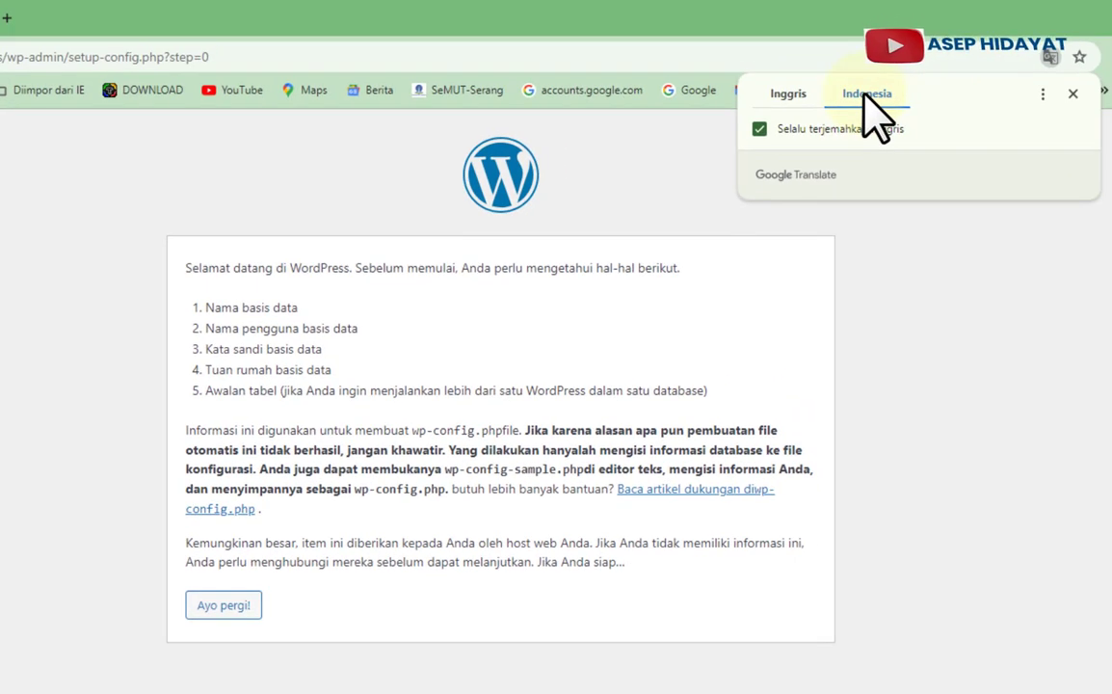
# - Advance to WordPress's database connection form, then return to the XAMPP Control Panel
pyautogui.click(217, 607)
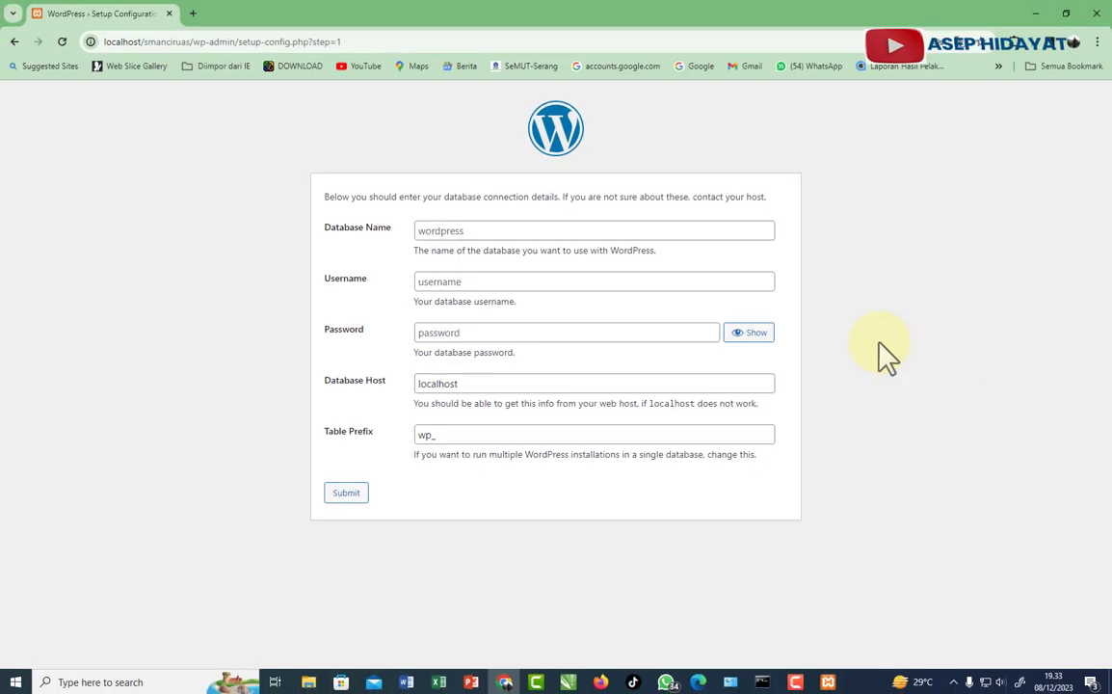
pyautogui.click(827, 683)
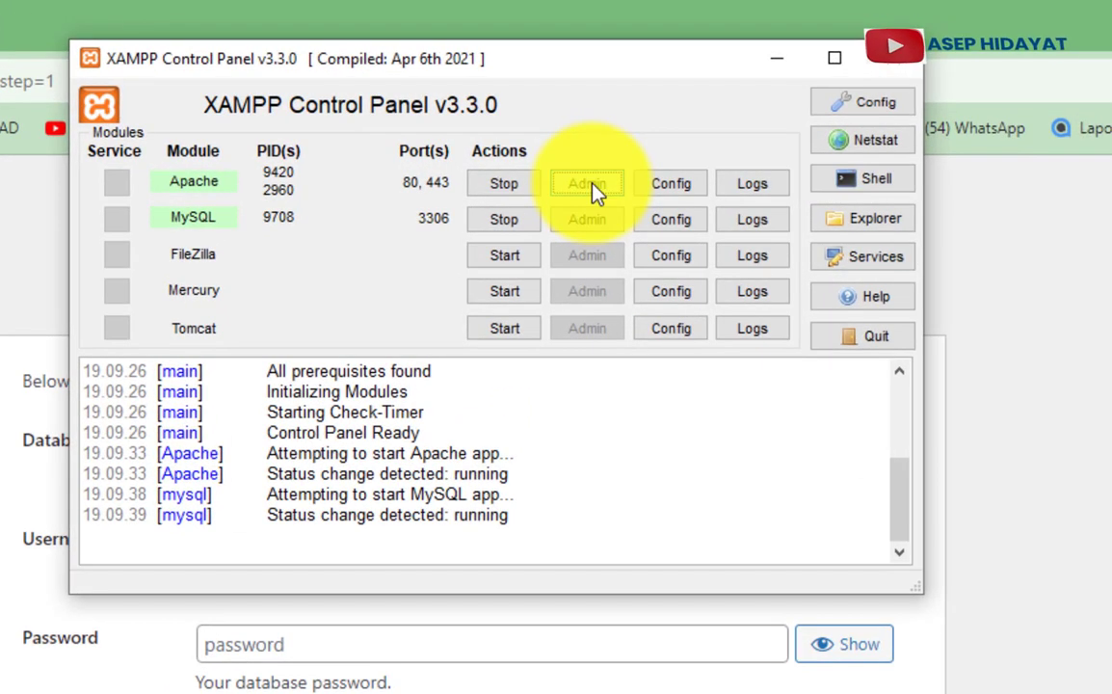
# - Open the XAMPP dashboard's HOW-TO guide on MySQL/MariaDB backup and restore
pyautogui.click(595, 191)
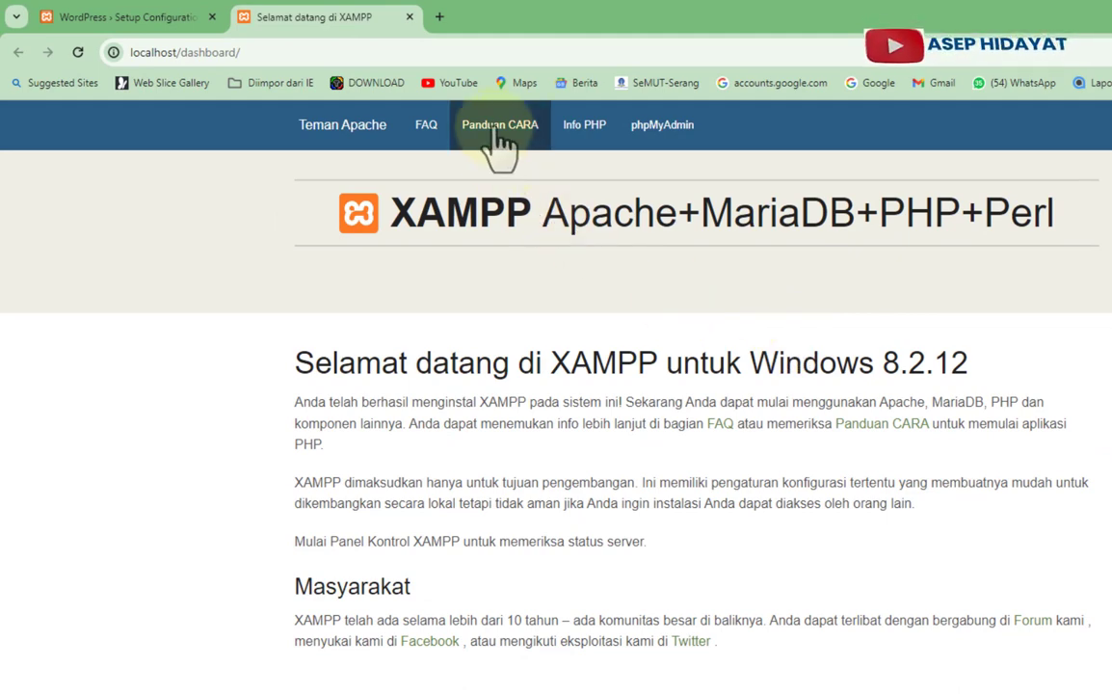
pyautogui.click(498, 134)
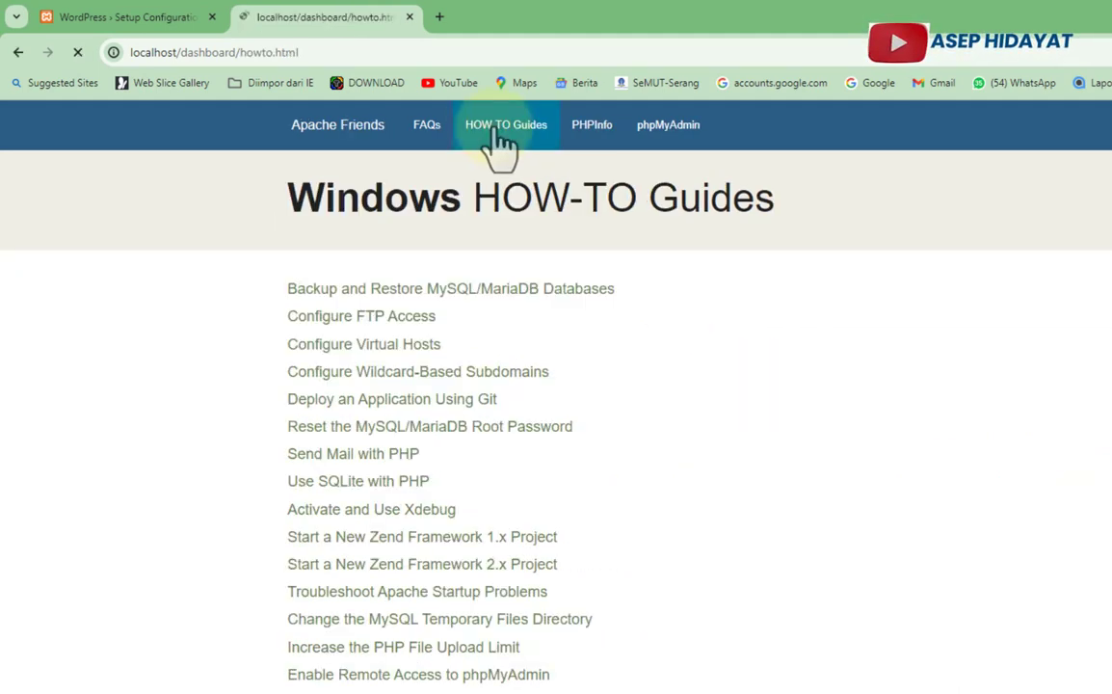
pyautogui.click(502, 294)
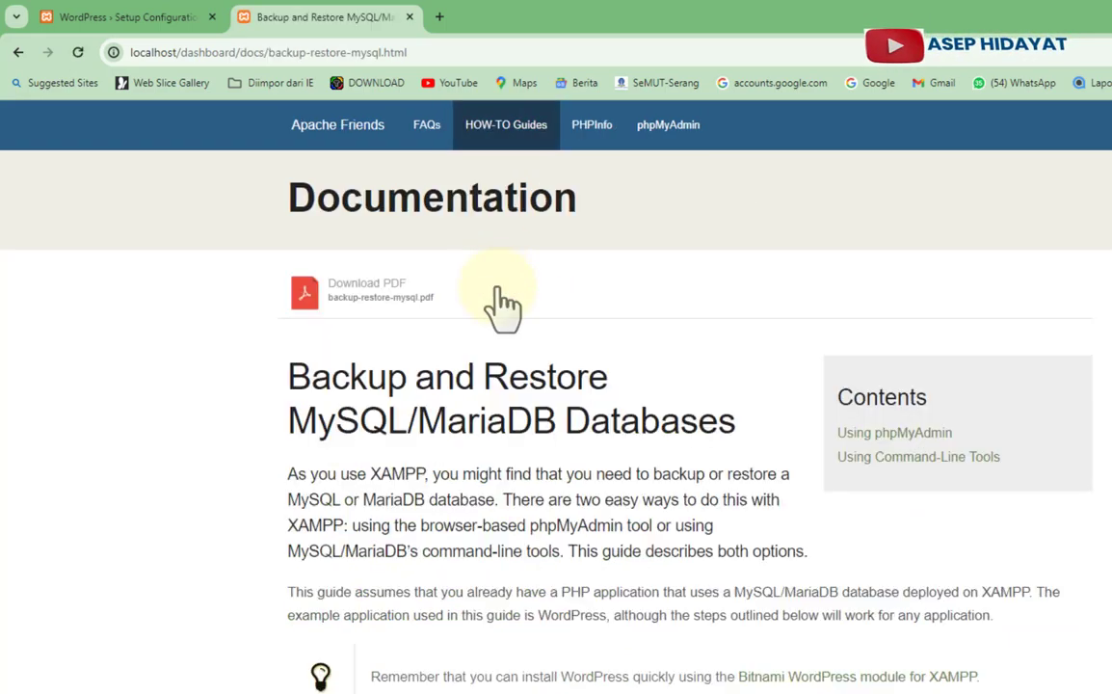
# - Read through the backup and restore guide, then go to phpMyAdmin
pyautogui.scroll(-15, 565, 326)
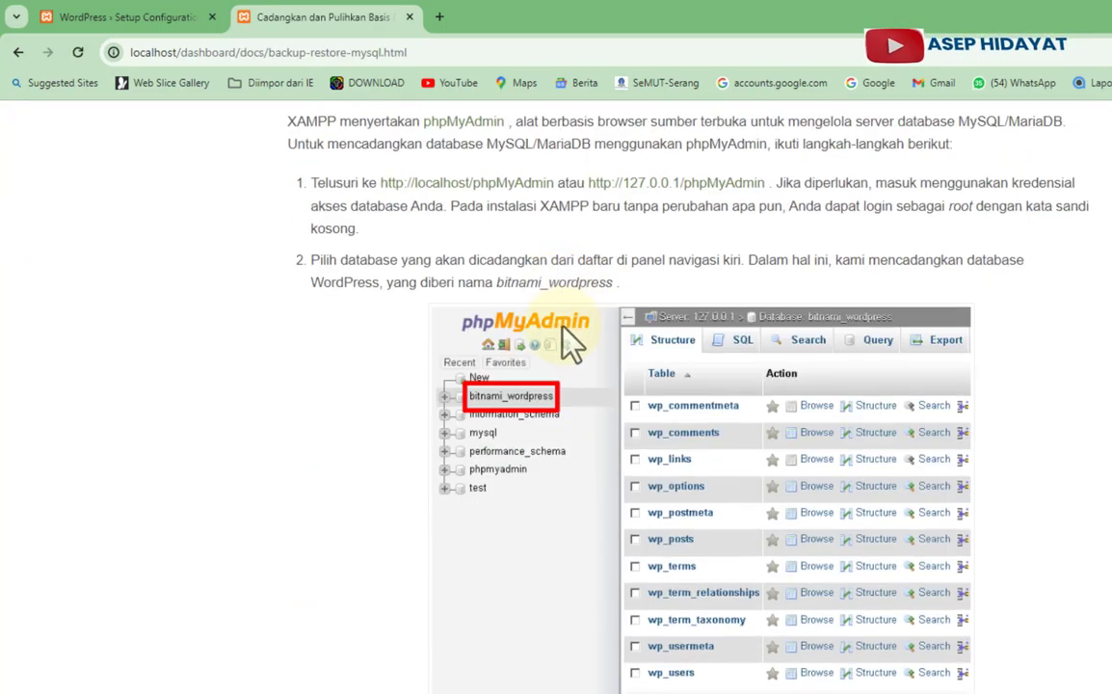
pyautogui.scroll(-7, 557, 326)
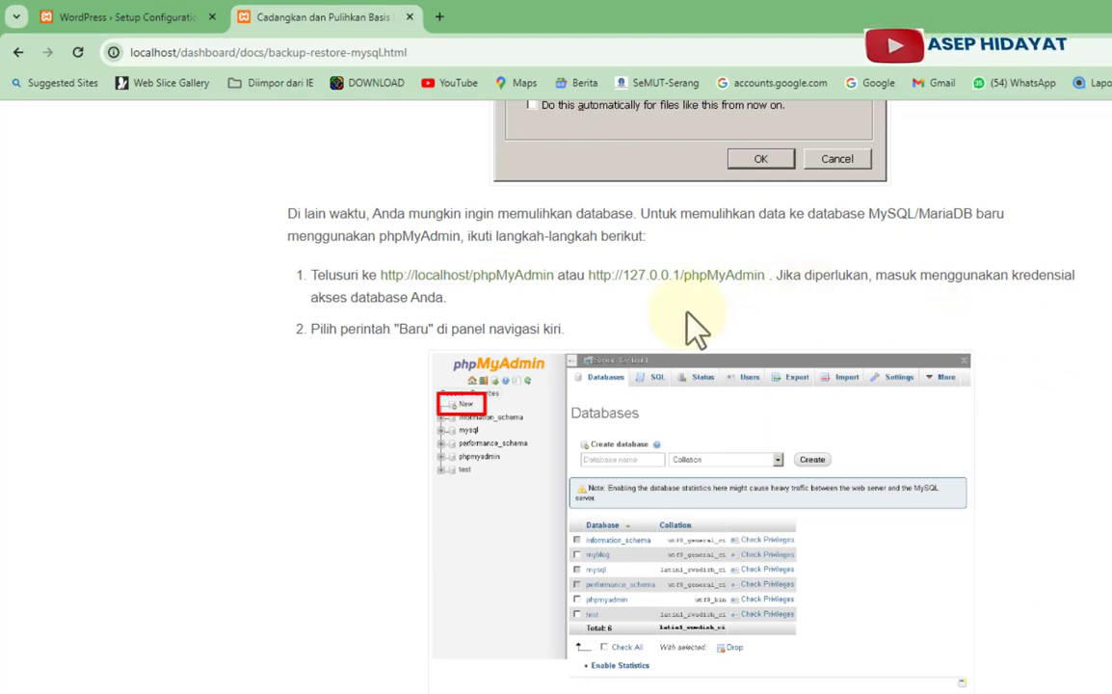
pyautogui.moveTo(485, 377)
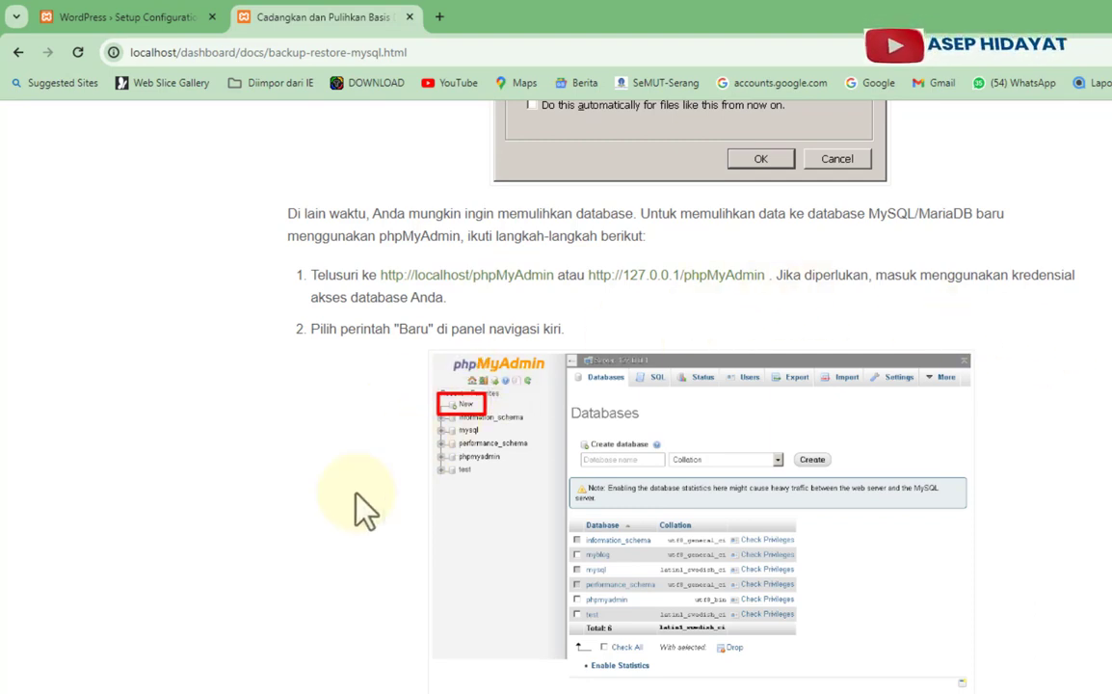
pyautogui.scroll(-1, 361, 508)
pyautogui.scroll(-5, 357, 496)
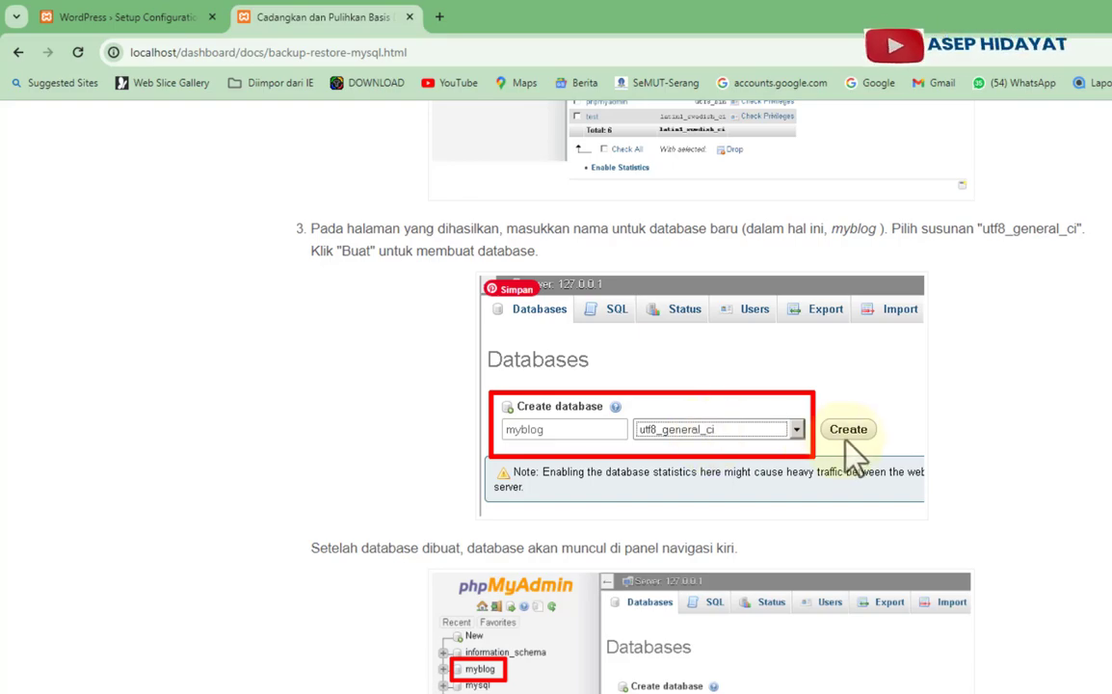
pyautogui.scroll(15, 556, 385)
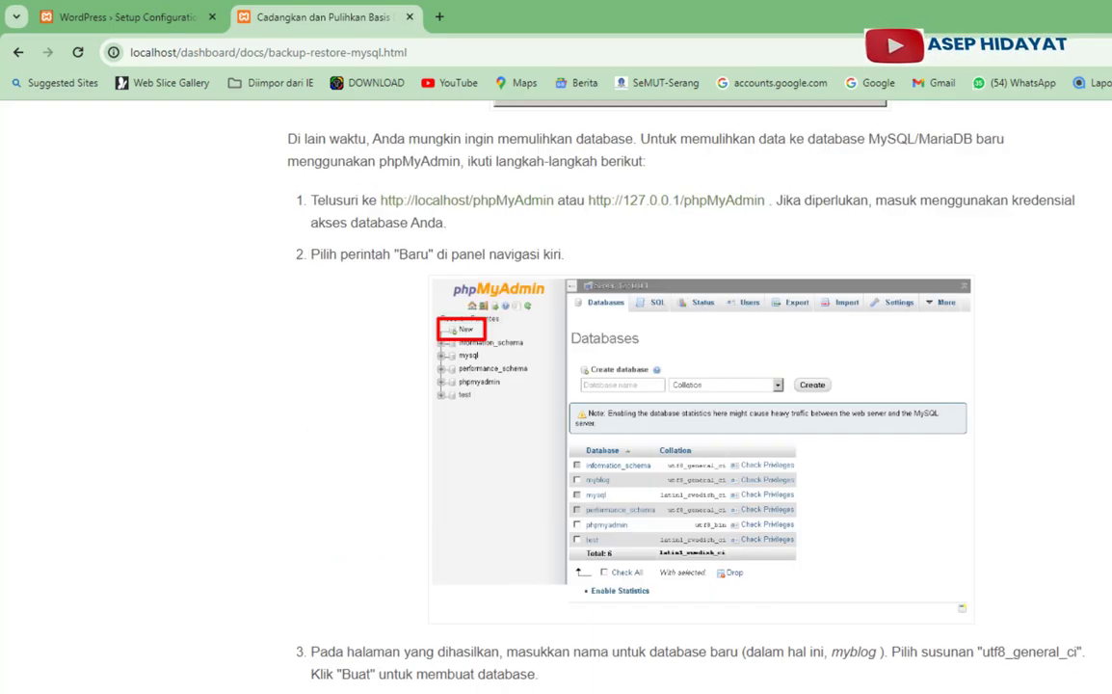
pyautogui.scroll(1, 556, 385)
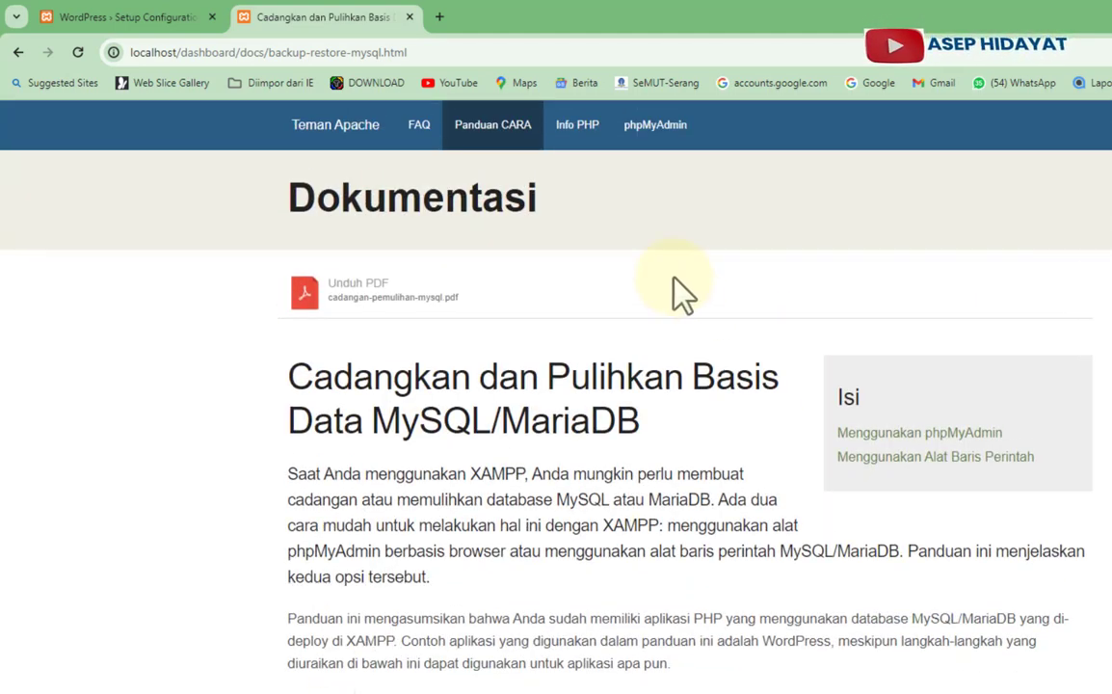
pyautogui.click(649, 133)
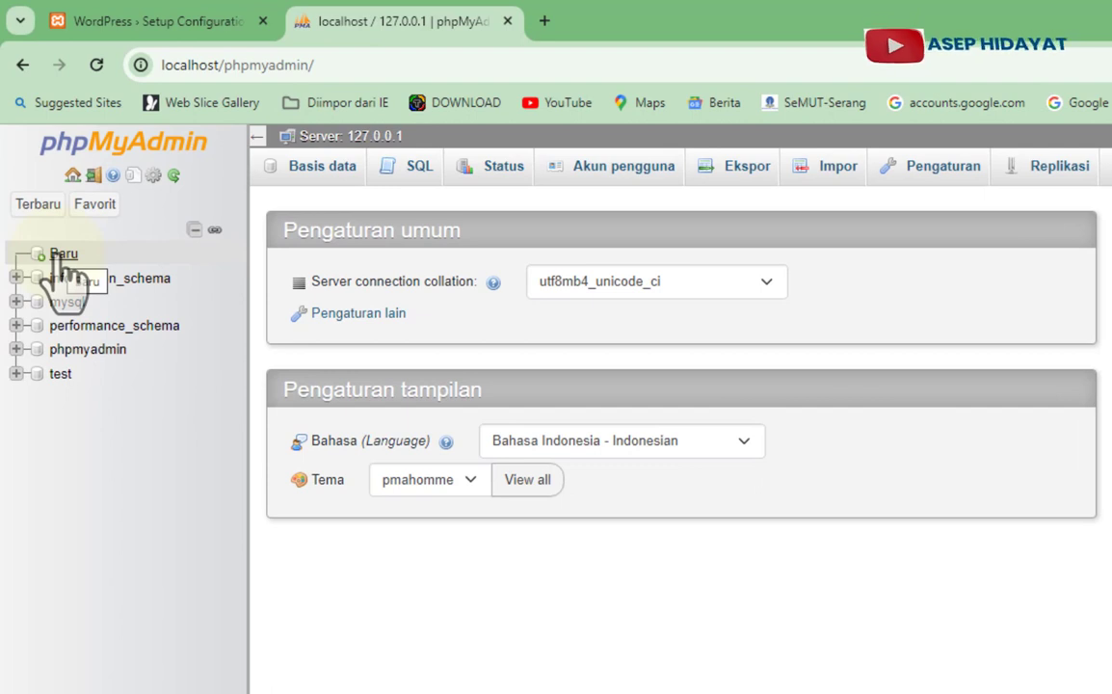
# - Create the database dbsmanciruas and copy its name to the clipboard
pyautogui.click(61, 261)
pyautogui.click(329, 340)
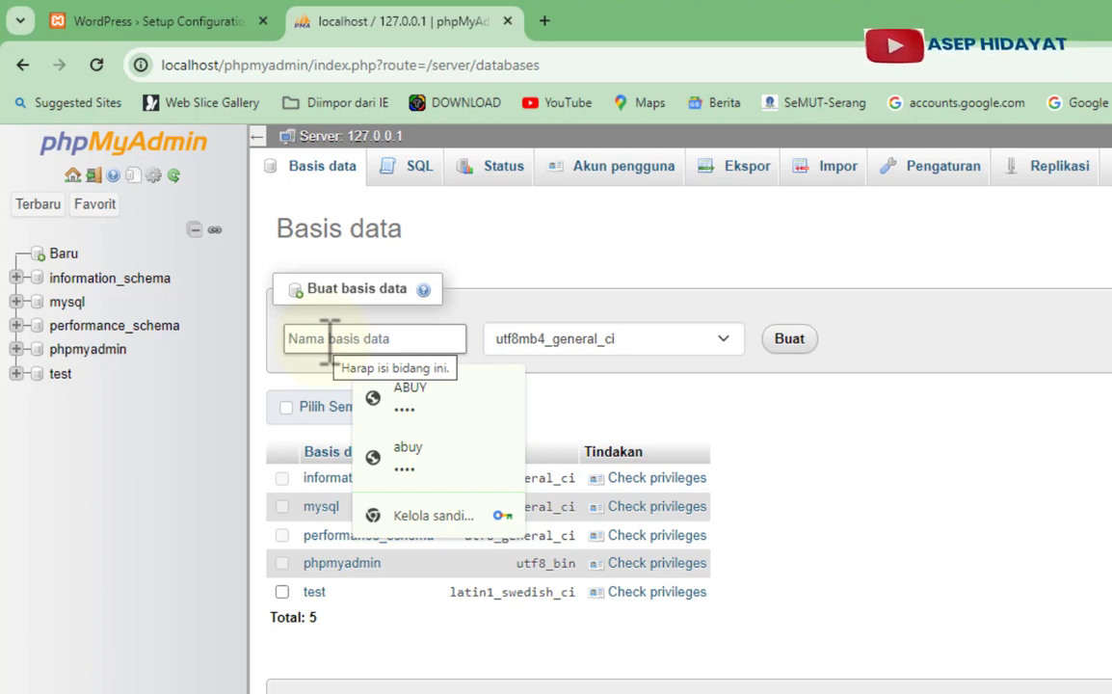
pyautogui.write('dbsmanciruas')
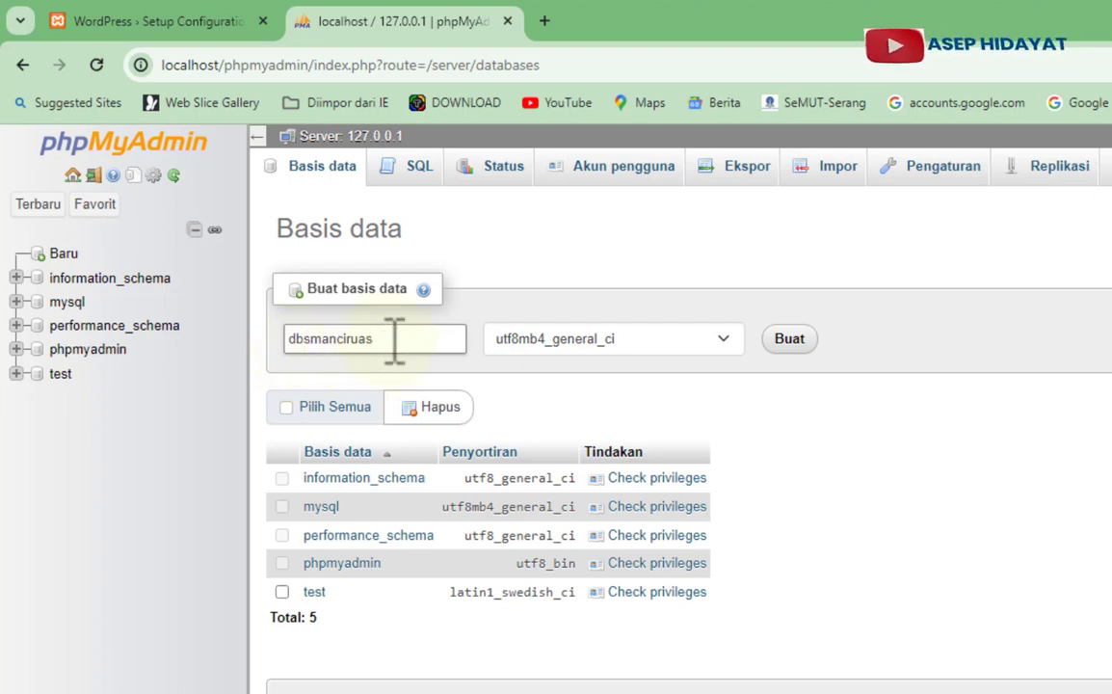
pyautogui.doubleClick(318, 342)
pyautogui.rightClick(315, 347)
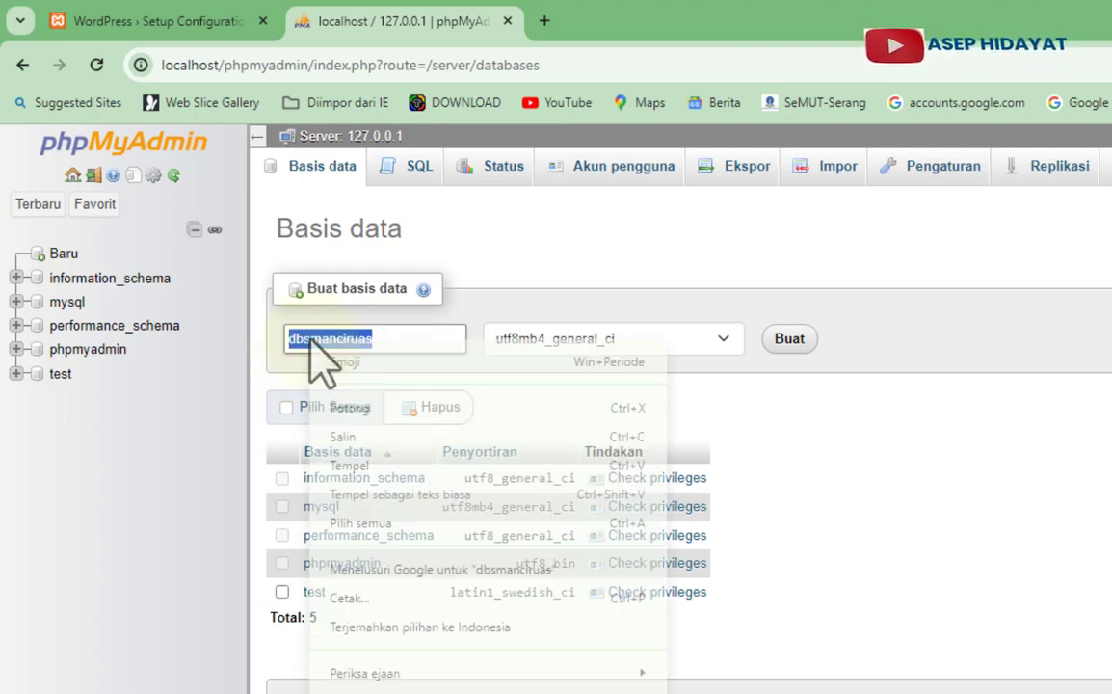
pyautogui.click(361, 441)
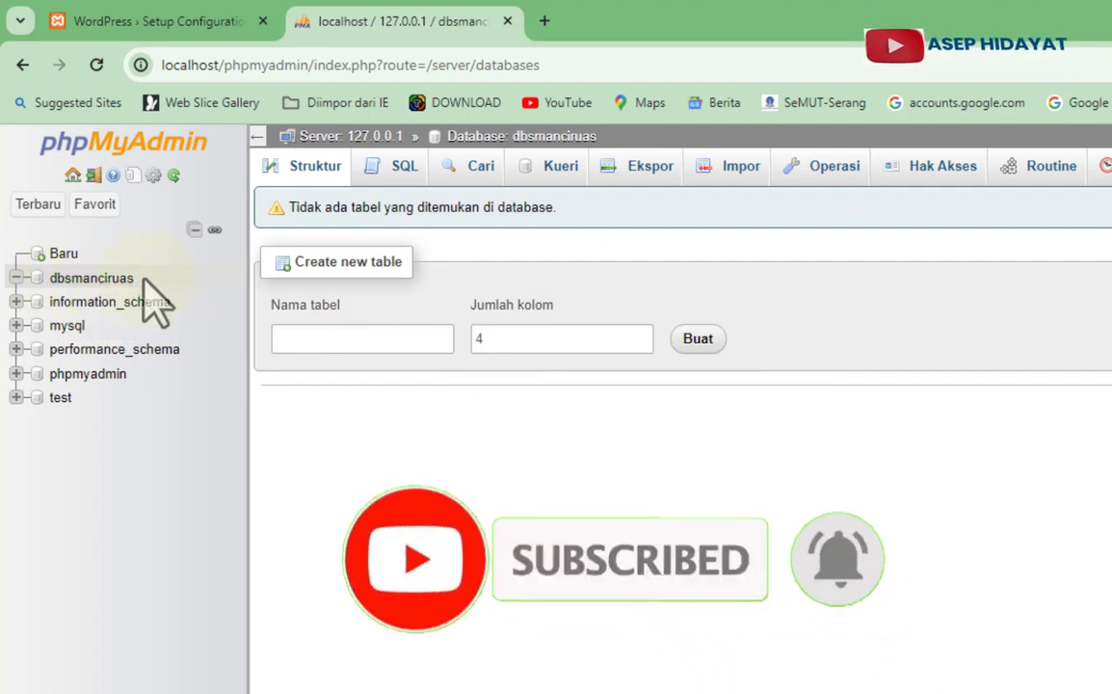
# - Submit database name dbsmanciruas with username root and an empty password
pyautogui.click(142, 27)
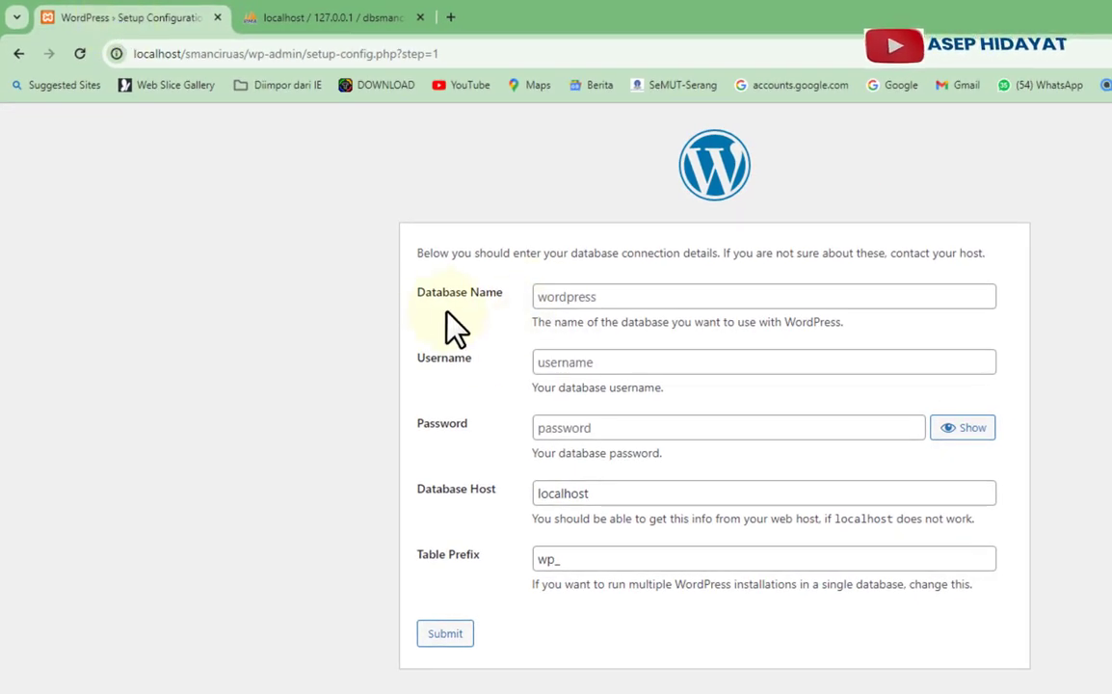
pyautogui.click(542, 296)
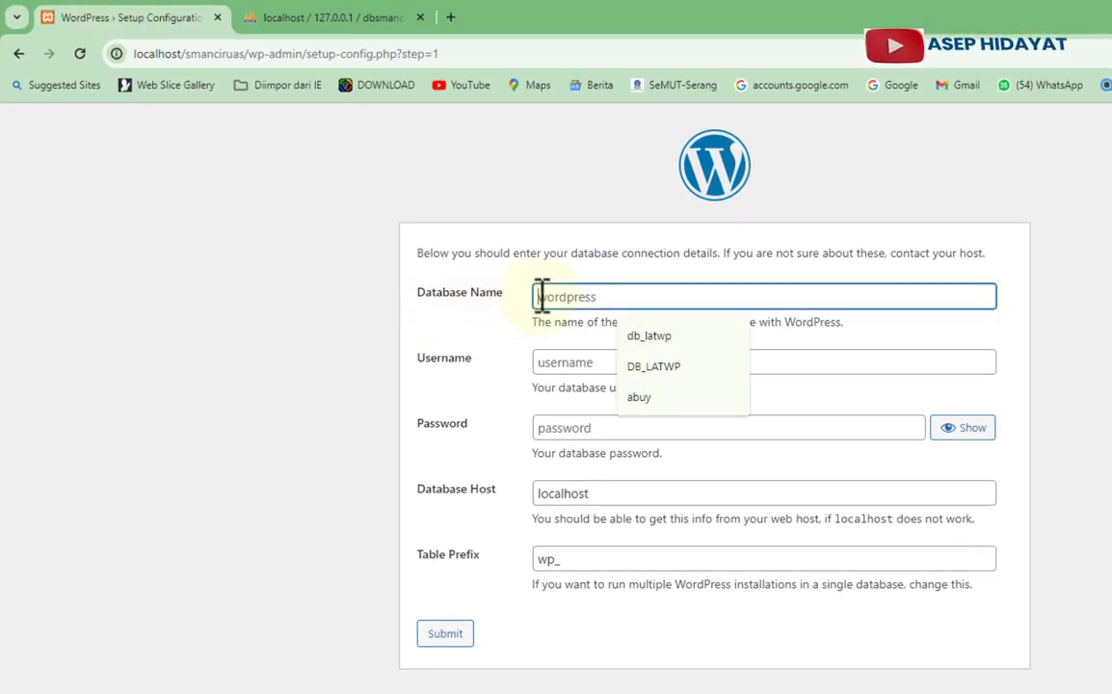
pyautogui.rightClick(543, 297)
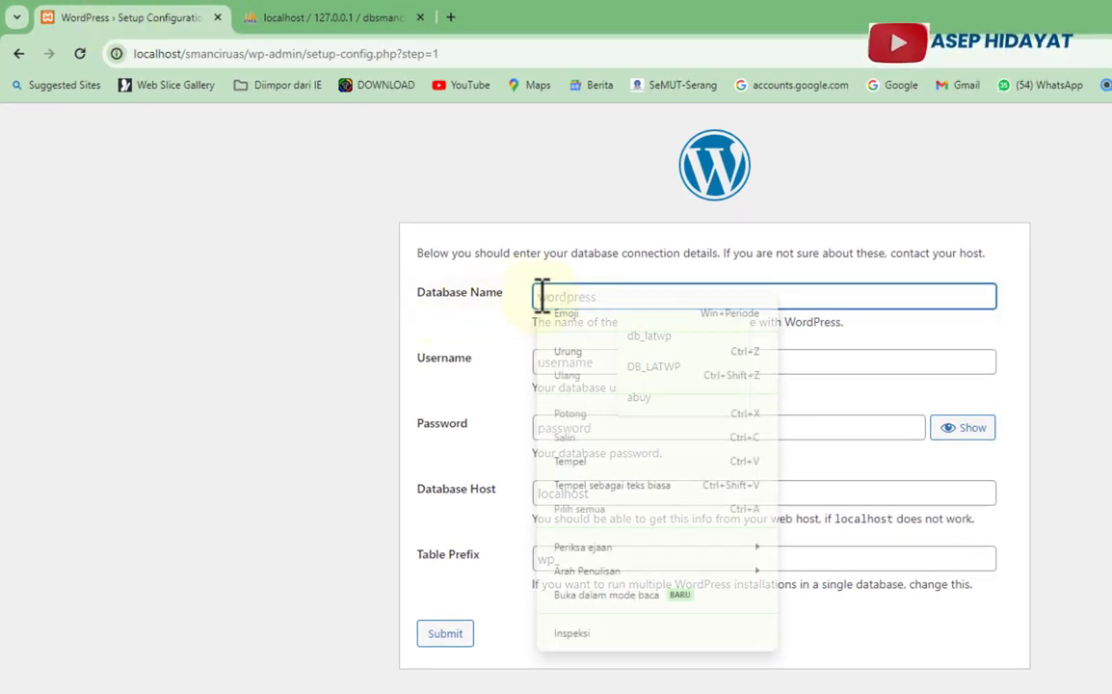
pyautogui.click(573, 461)
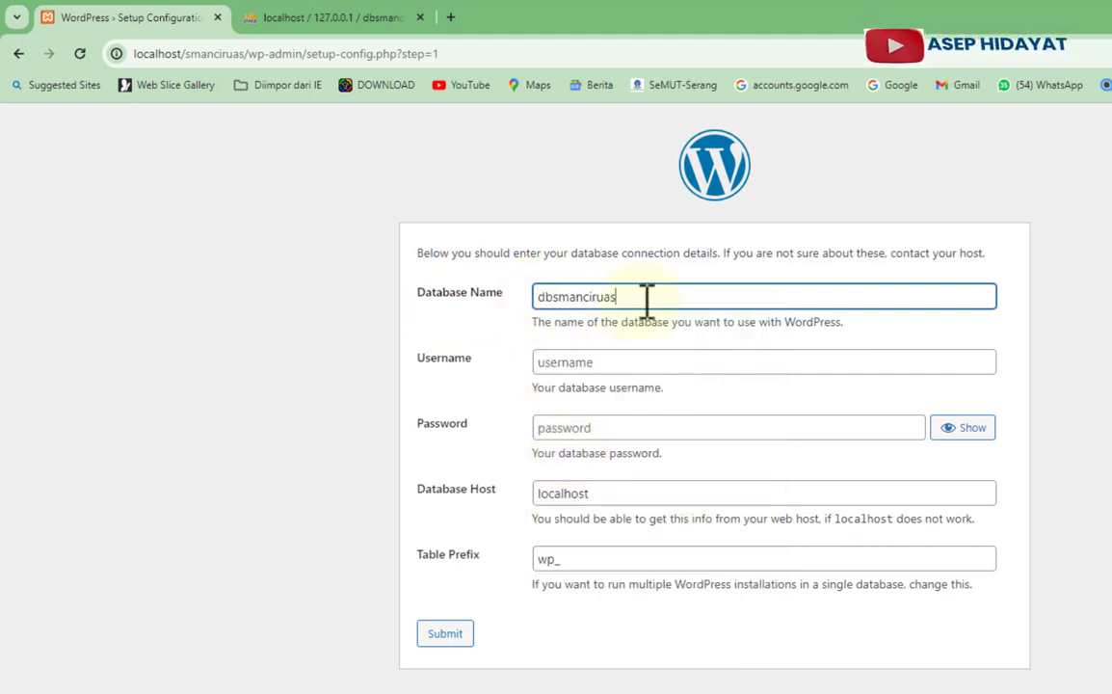
pyautogui.click(621, 363)
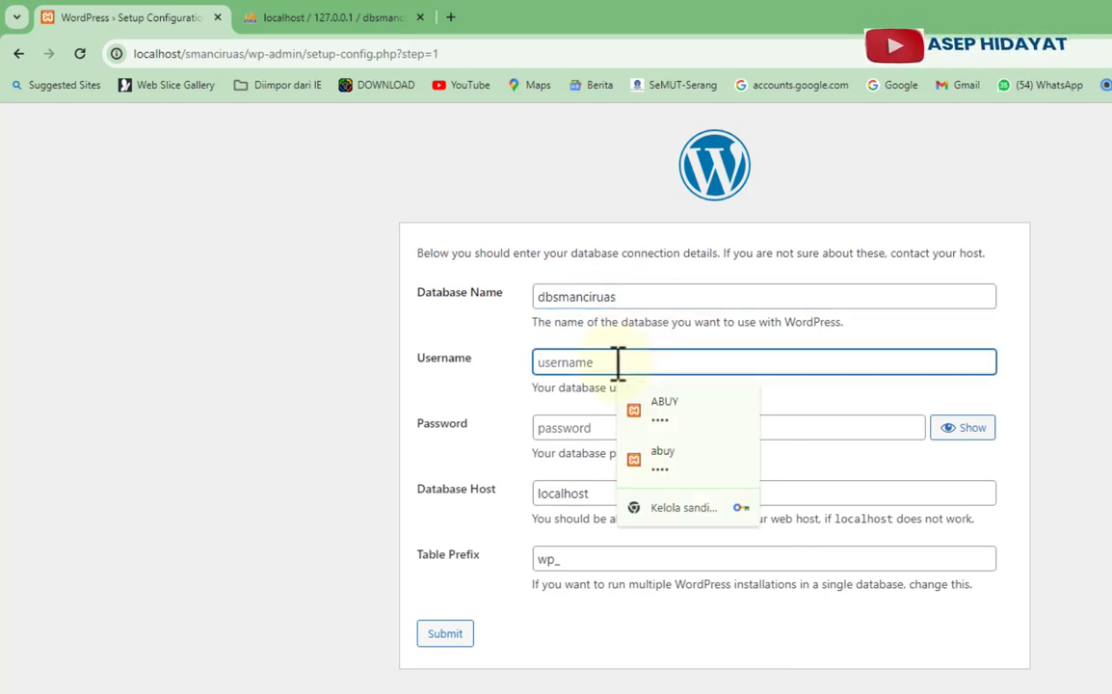
pyautogui.write('root')
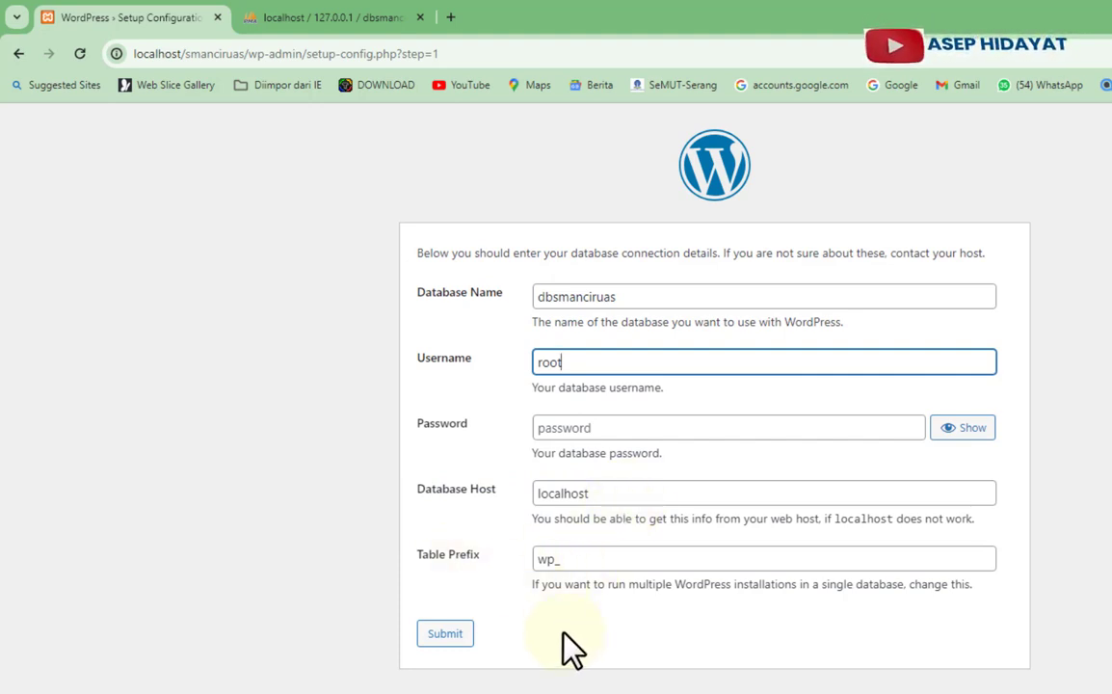
pyautogui.click(446, 634)
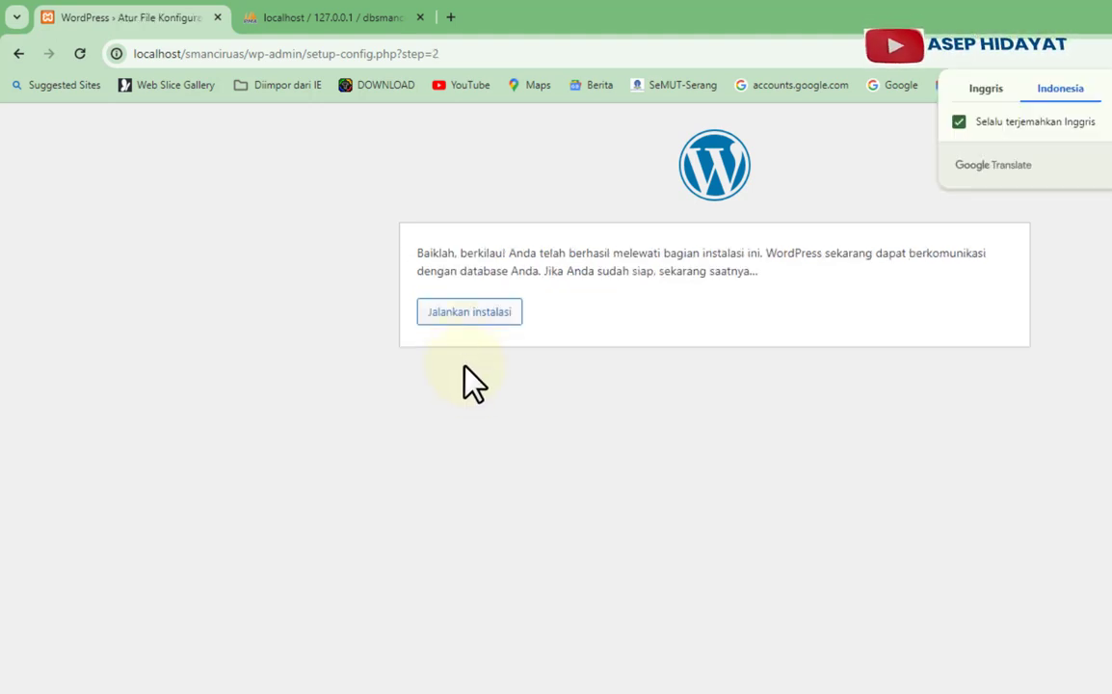
# - Run the WordPress installation to reach the site information form
pyautogui.click(459, 318)
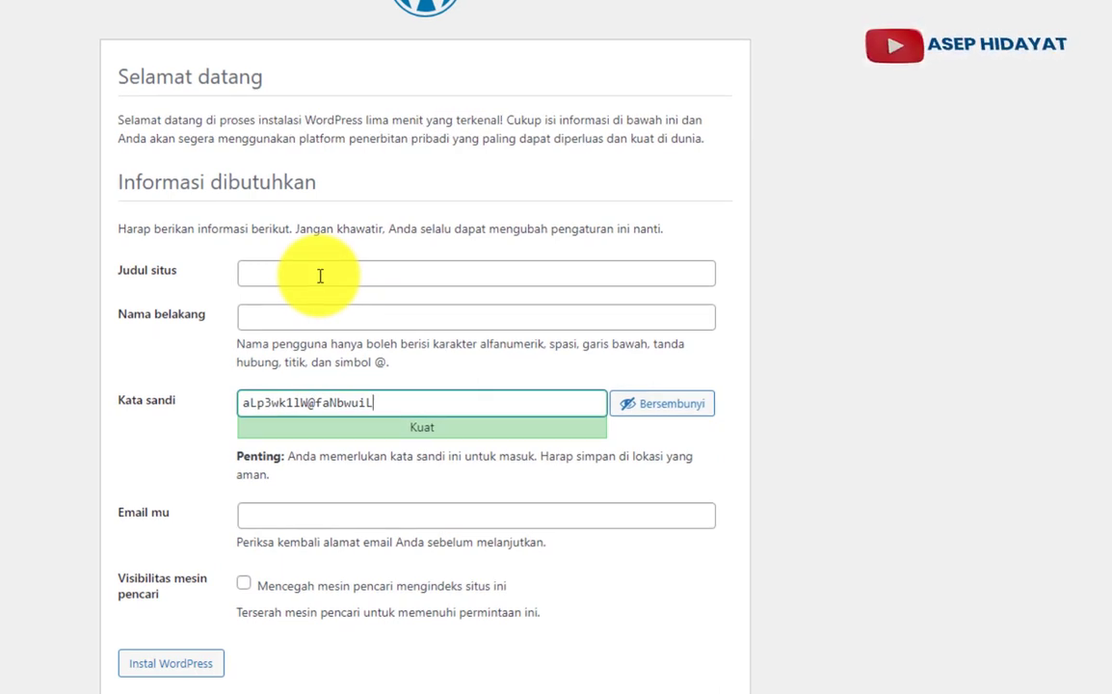
# - Fill the site title with SMAN 1 CIRUAS and translate the form back to English
pyautogui.click(320, 276)
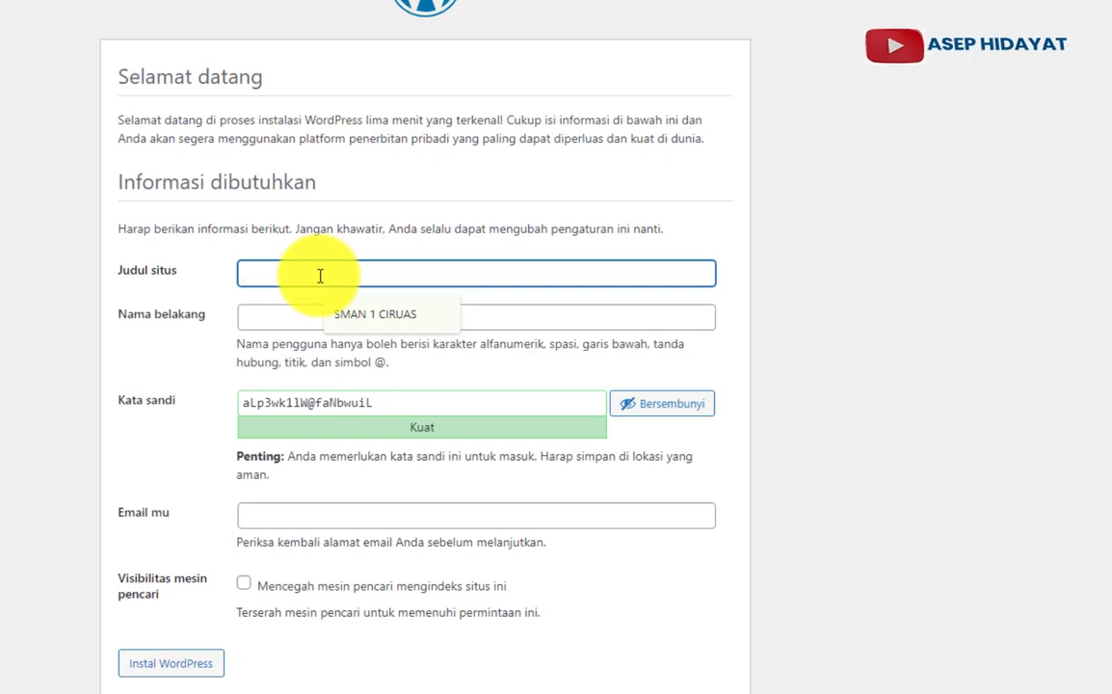
pyautogui.click(350, 320)
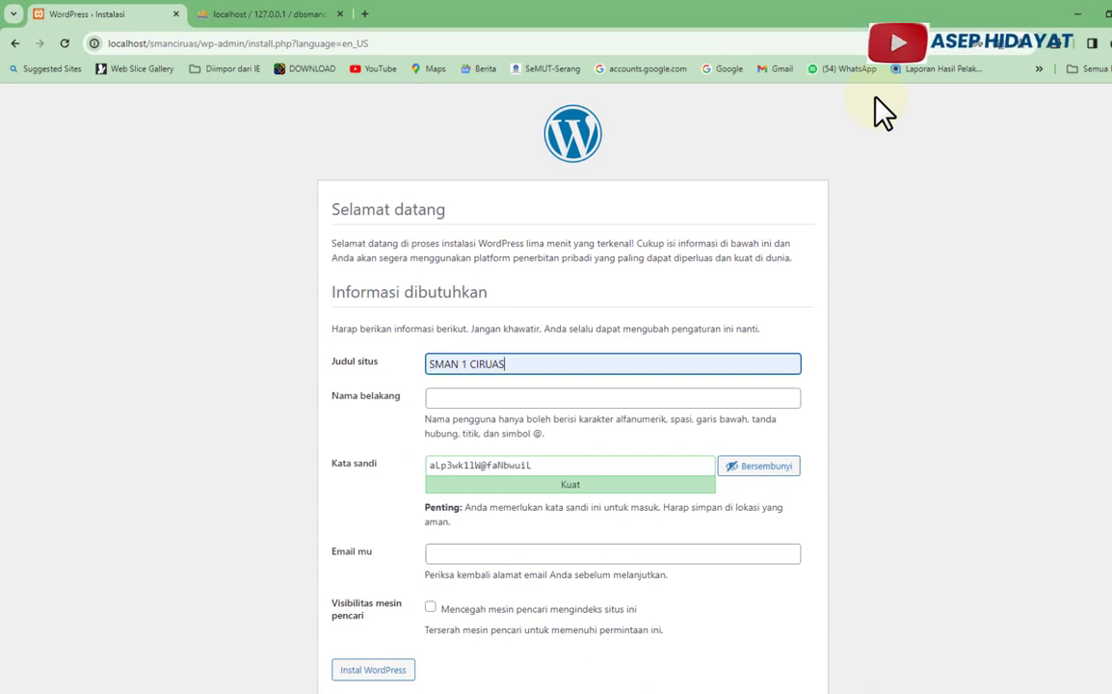
pyautogui.rightClick(885, 113)
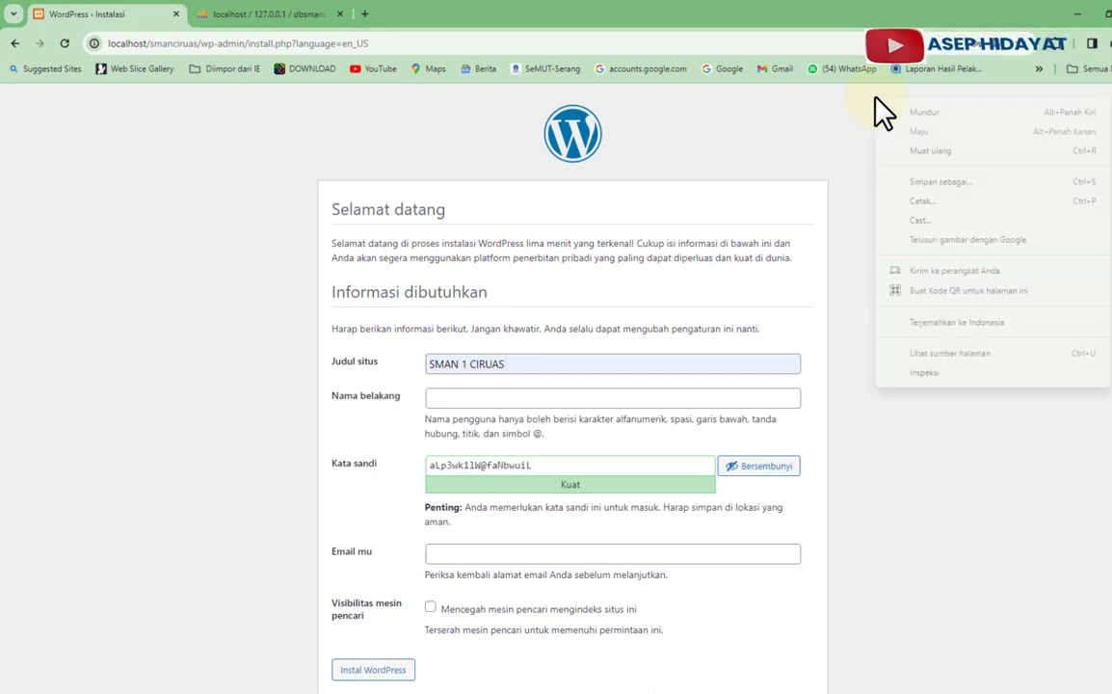
pyautogui.click(957, 322)
pyautogui.click(798, 71)
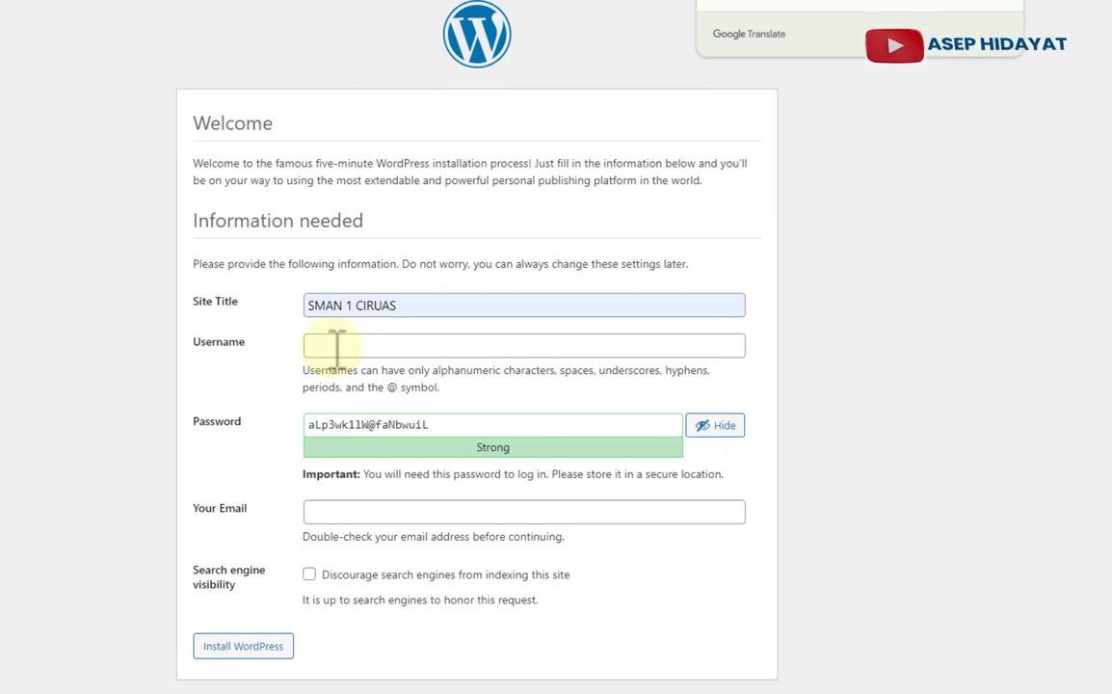
# - Enter the admin username, a custom password and e-mail, and discourage search-engine indexing
pyautogui.click(336, 346)
pyautogui.write('asep')
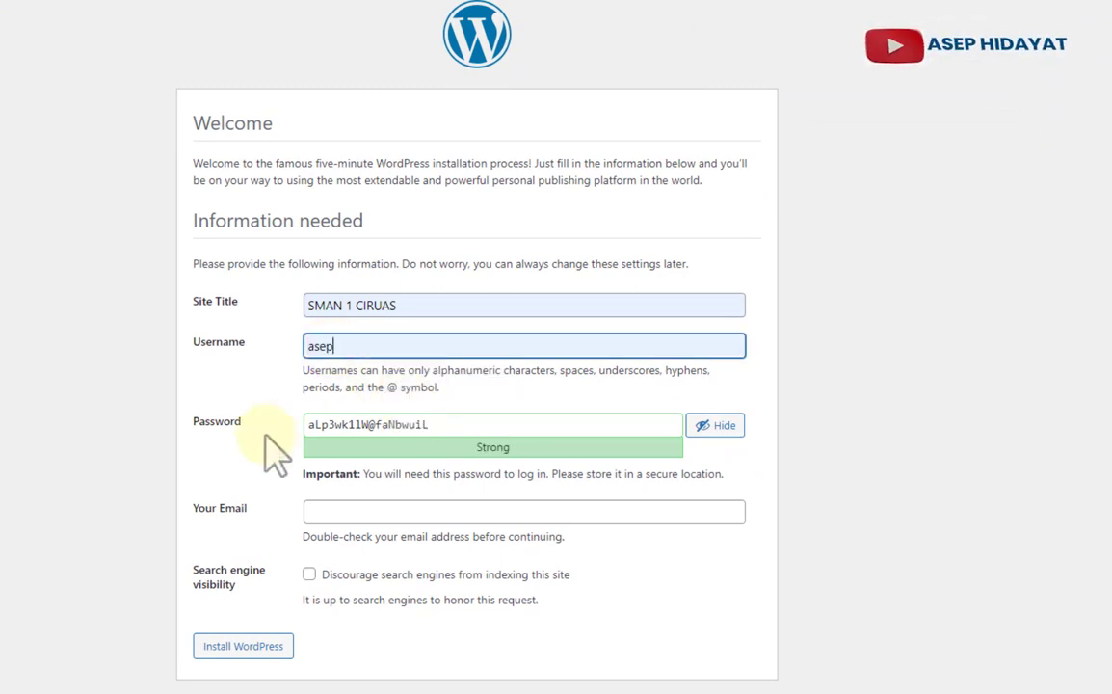
pyautogui.tripleClick(451, 424)
pyautogui.press('BackSpace')
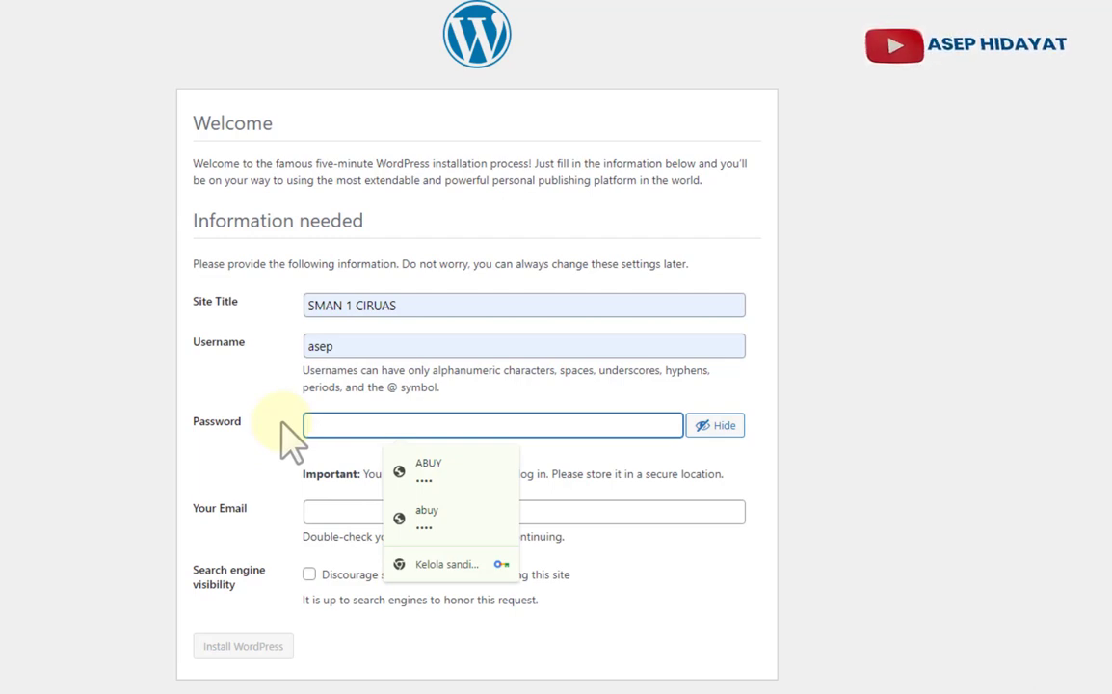
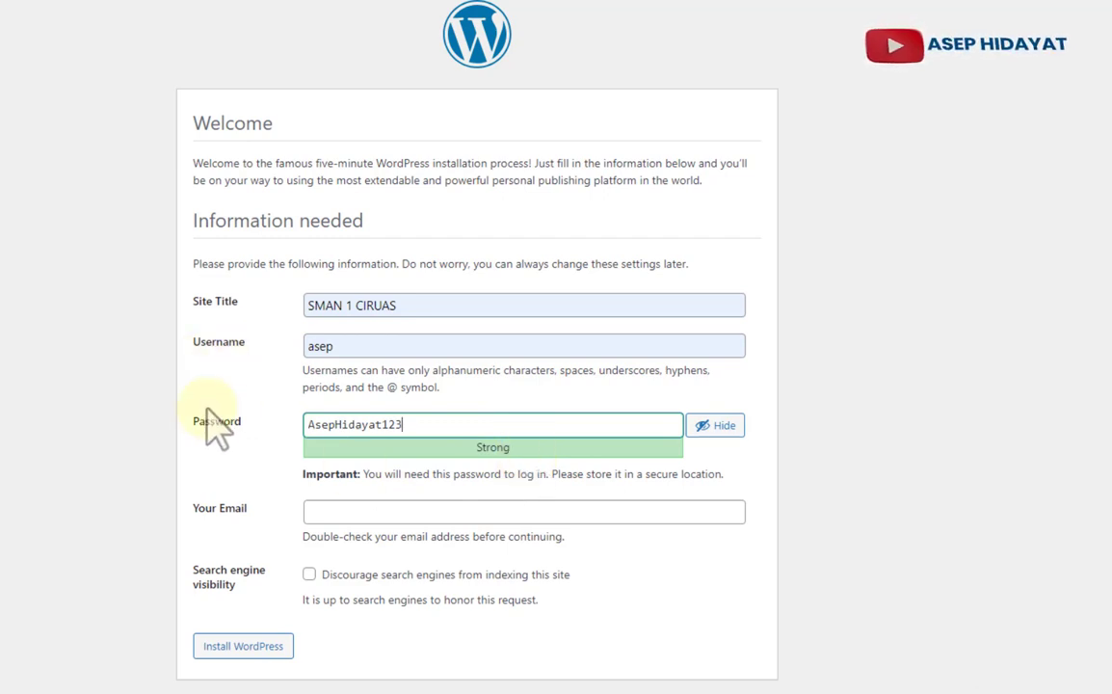
pyautogui.click(339, 510)
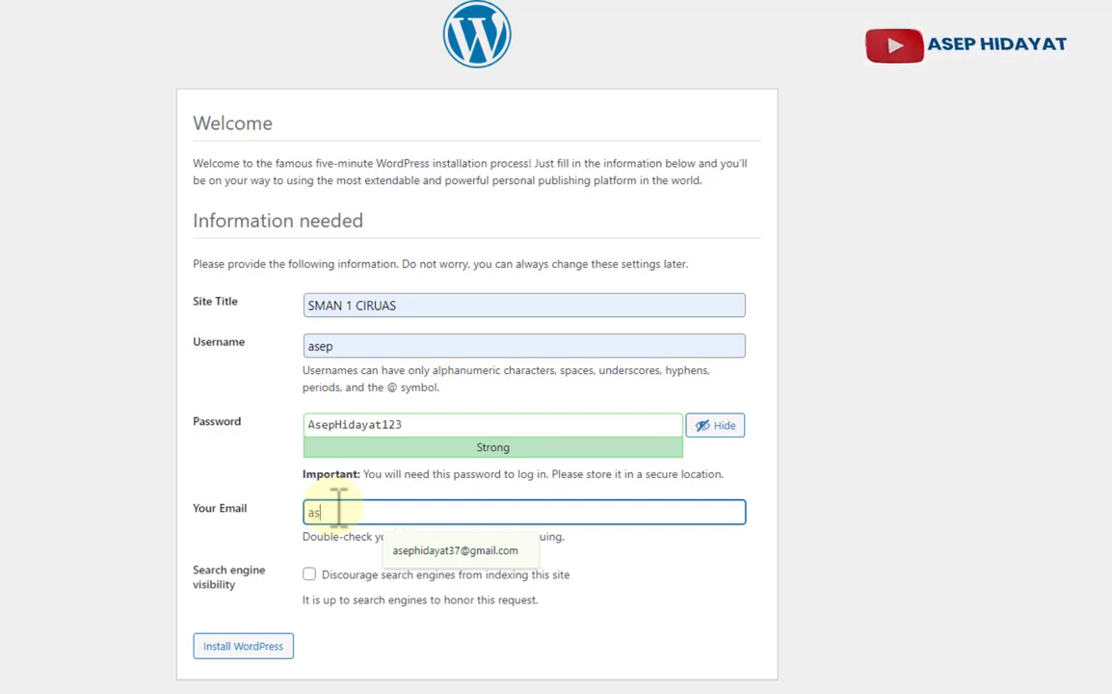
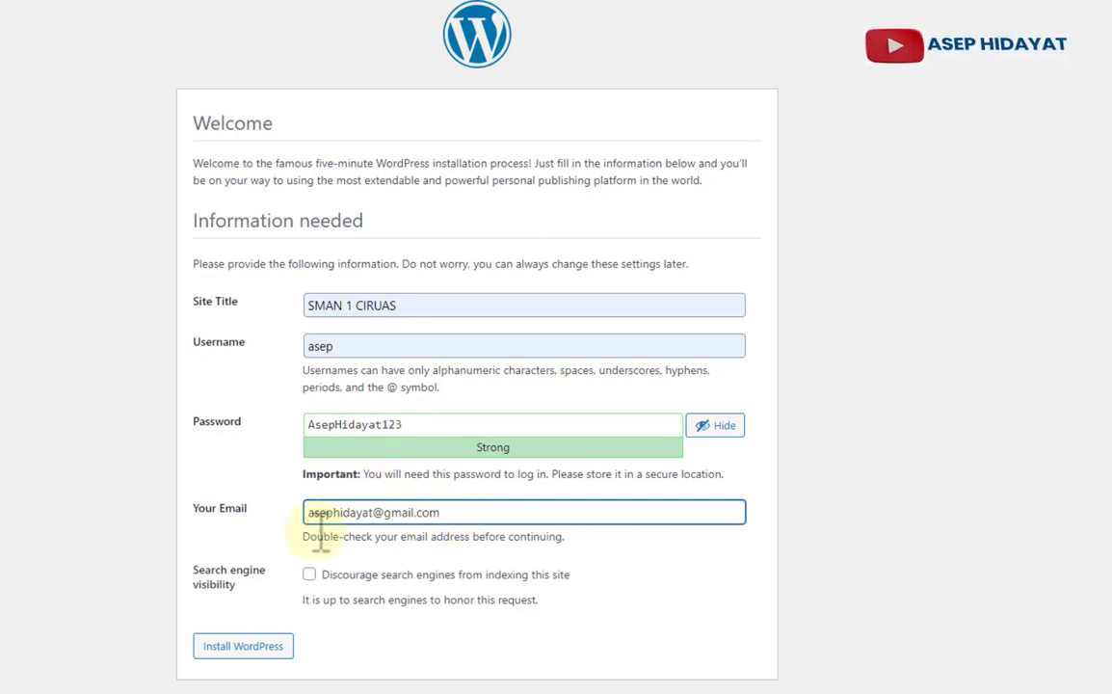
pyautogui.click(309, 575)
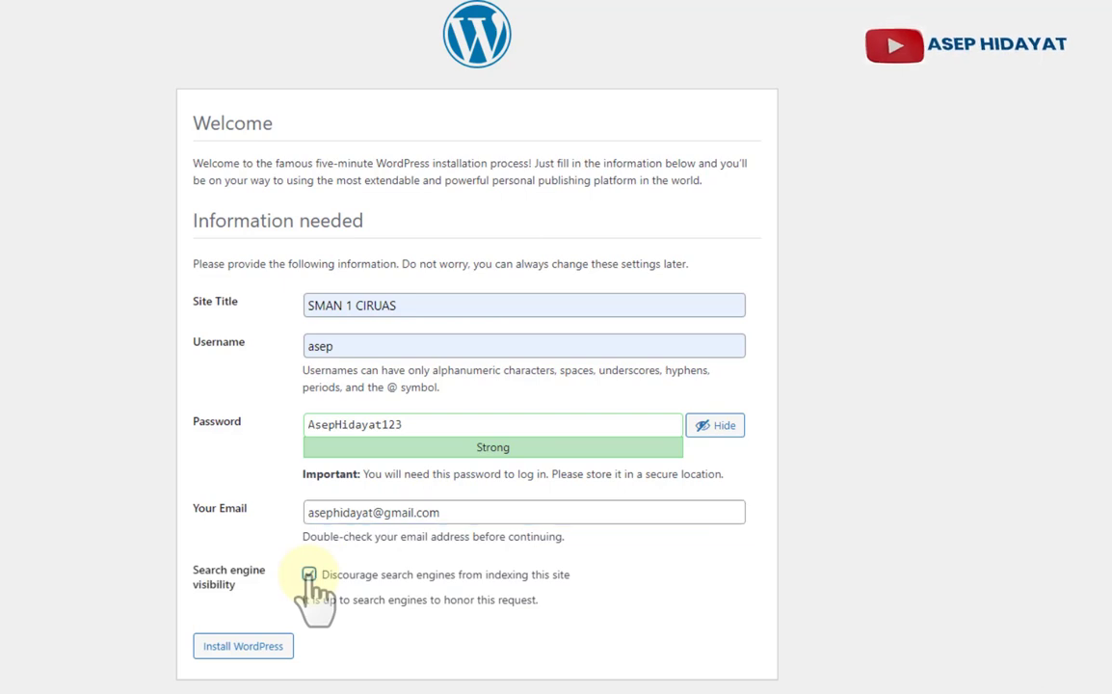
# - Install WordPress, then log in as admin to reach the Dasbor dashboard
pyautogui.click(243, 647)
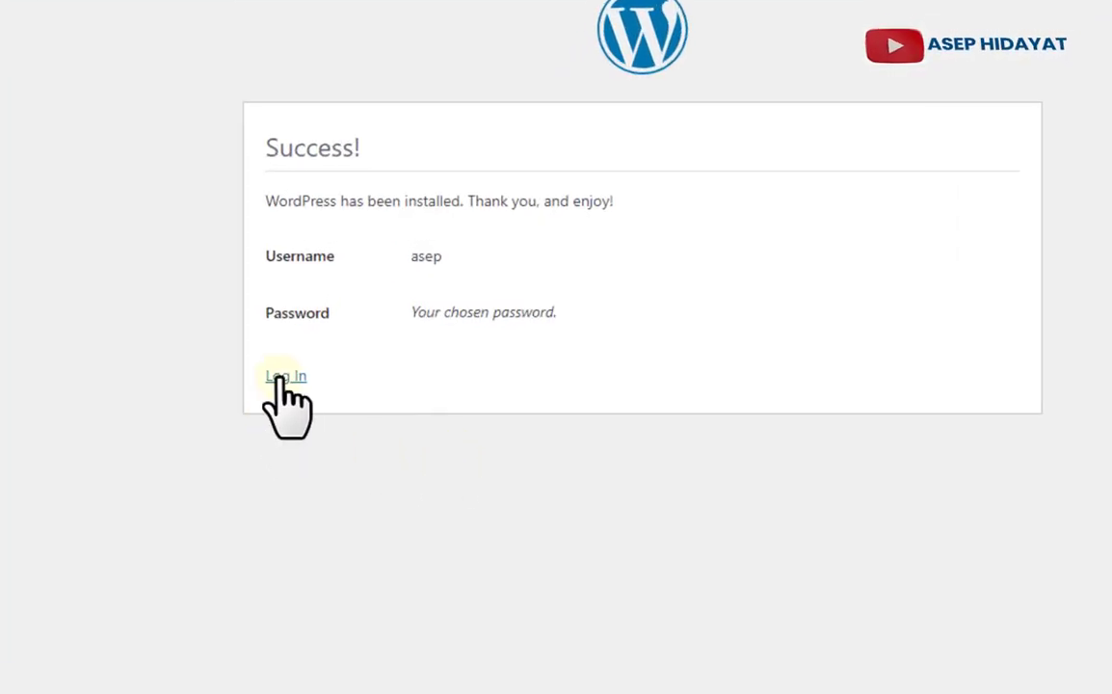
pyautogui.click(286, 375)
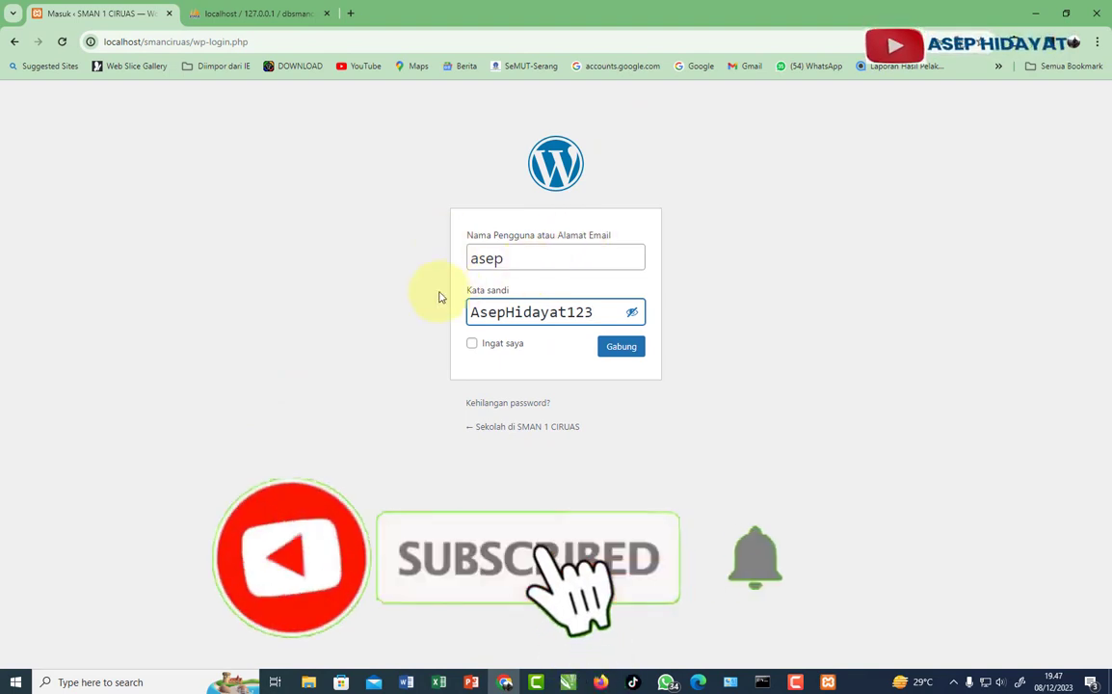
pyautogui.click(618, 348)
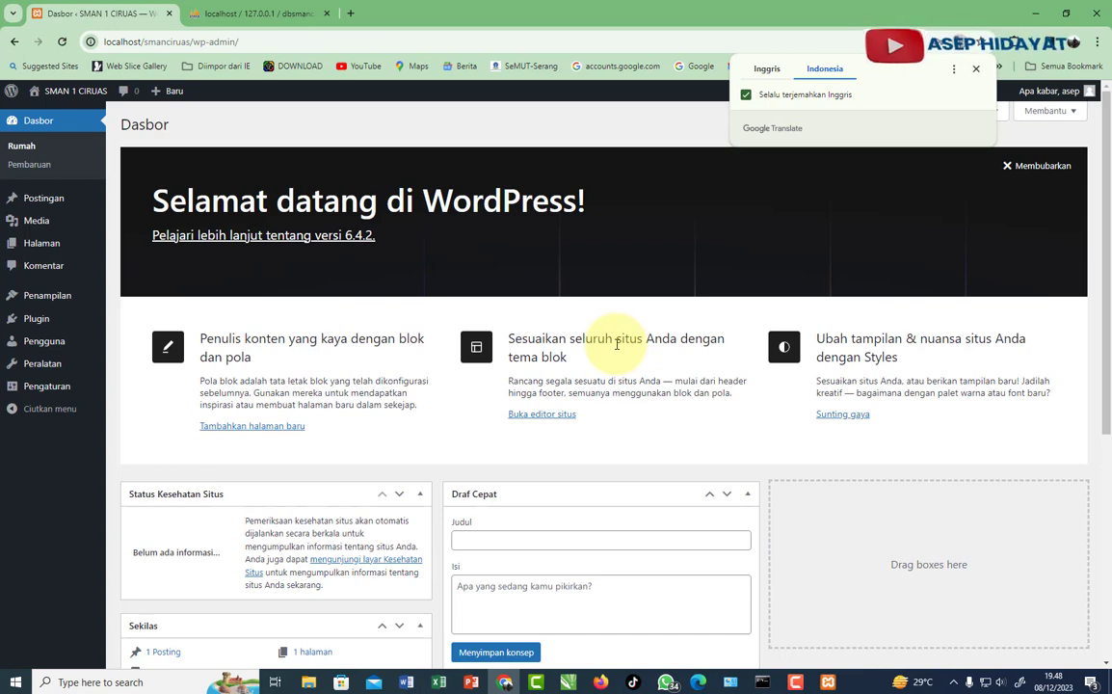
pyautogui.click(617, 344)
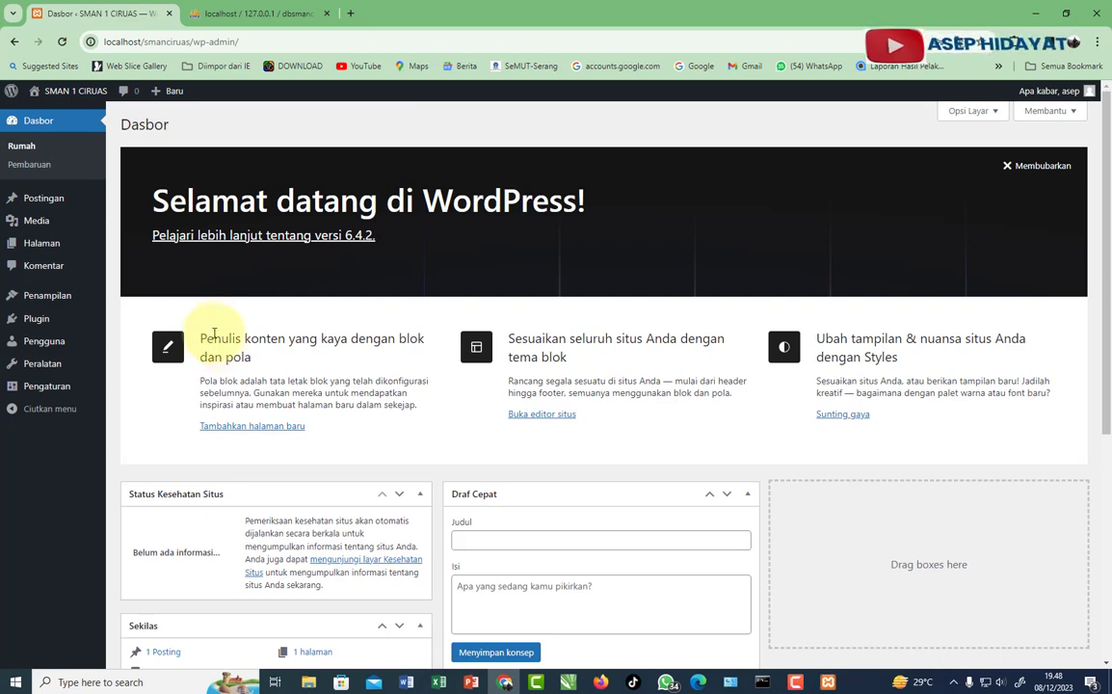
pyautogui.click(73, 93)
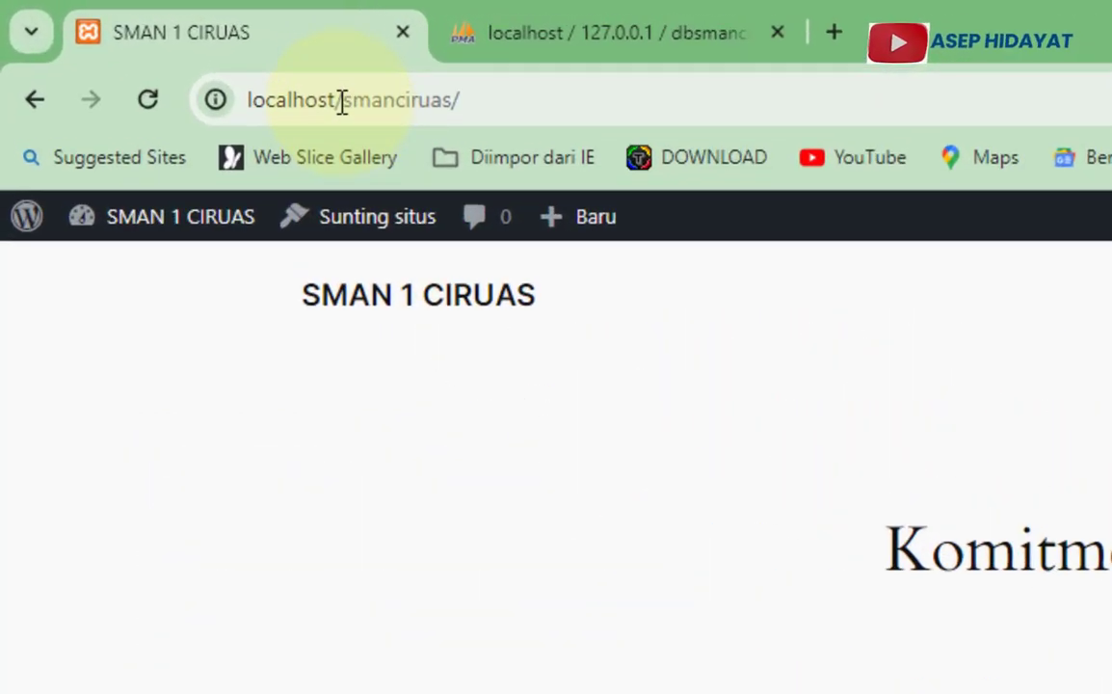
pyautogui.moveTo(143, 43); pyautogui.dragTo(153, 43)
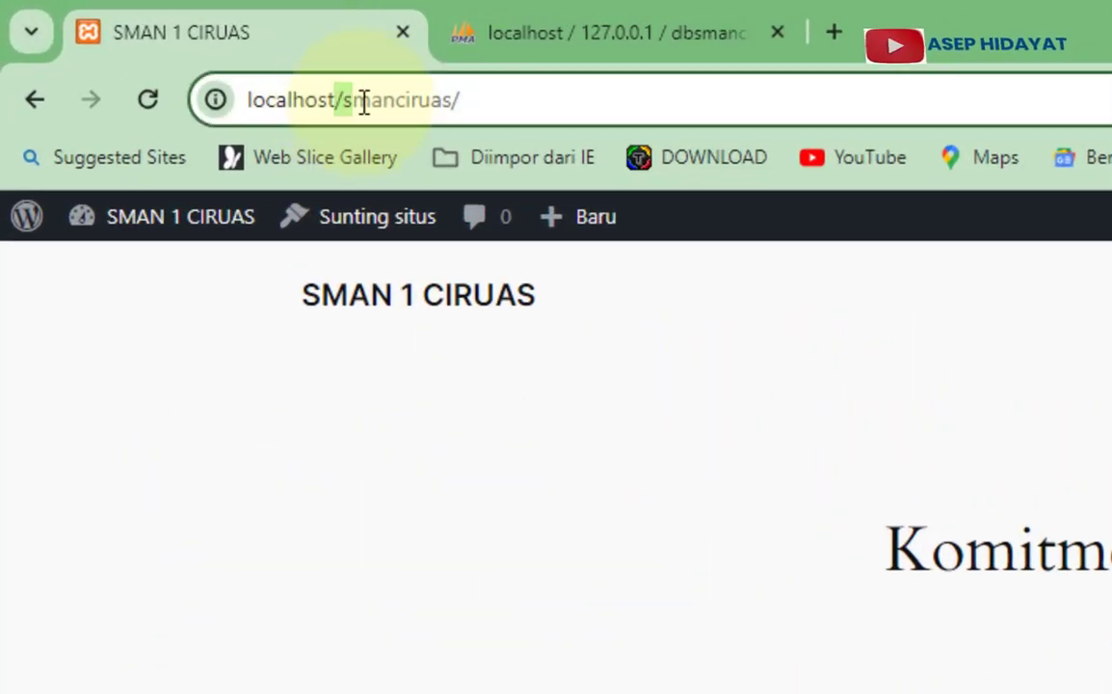
pyautogui.moveTo(364, 102); pyautogui.dragTo(453, 106)
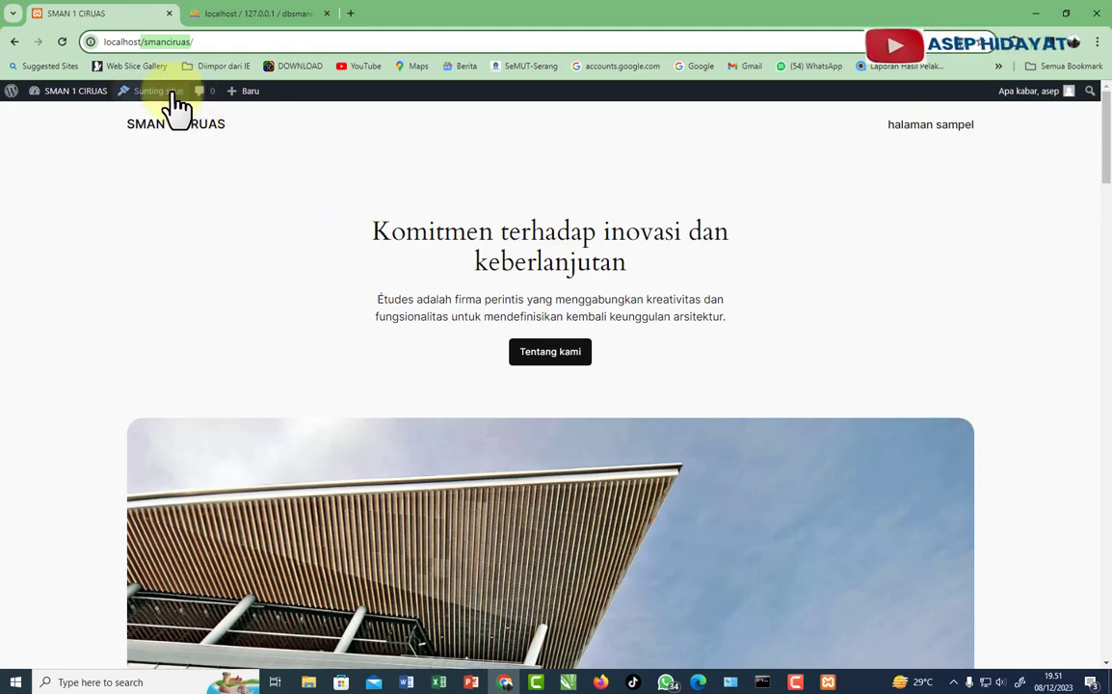
pyautogui.moveTo(62, 96)
pyautogui.click(55, 118)
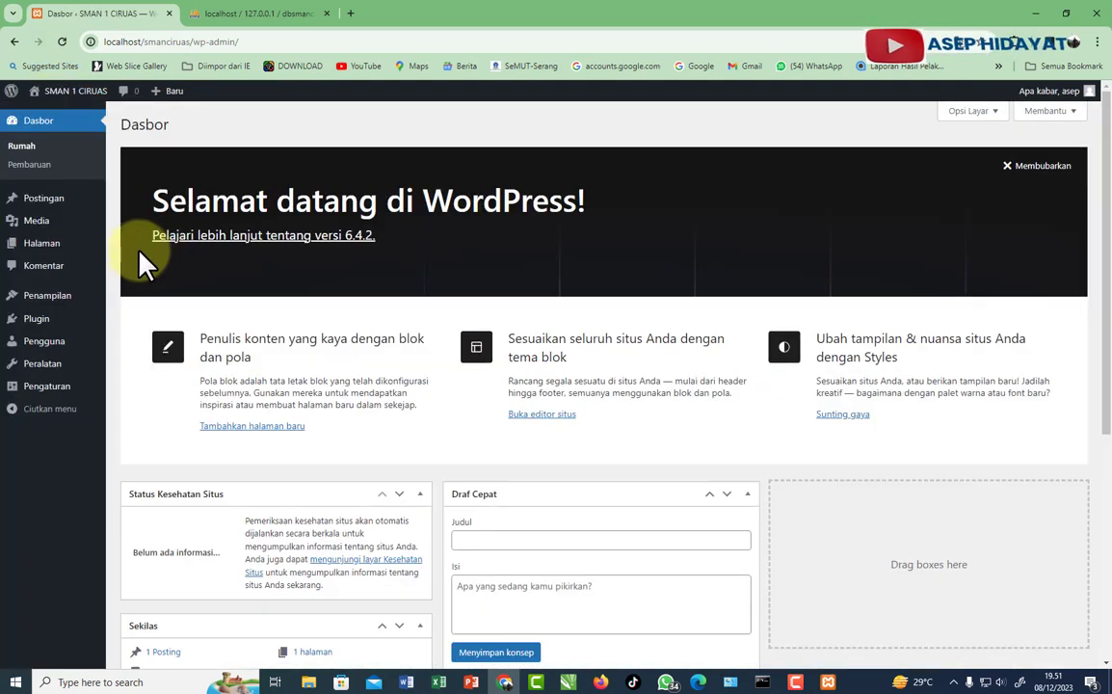